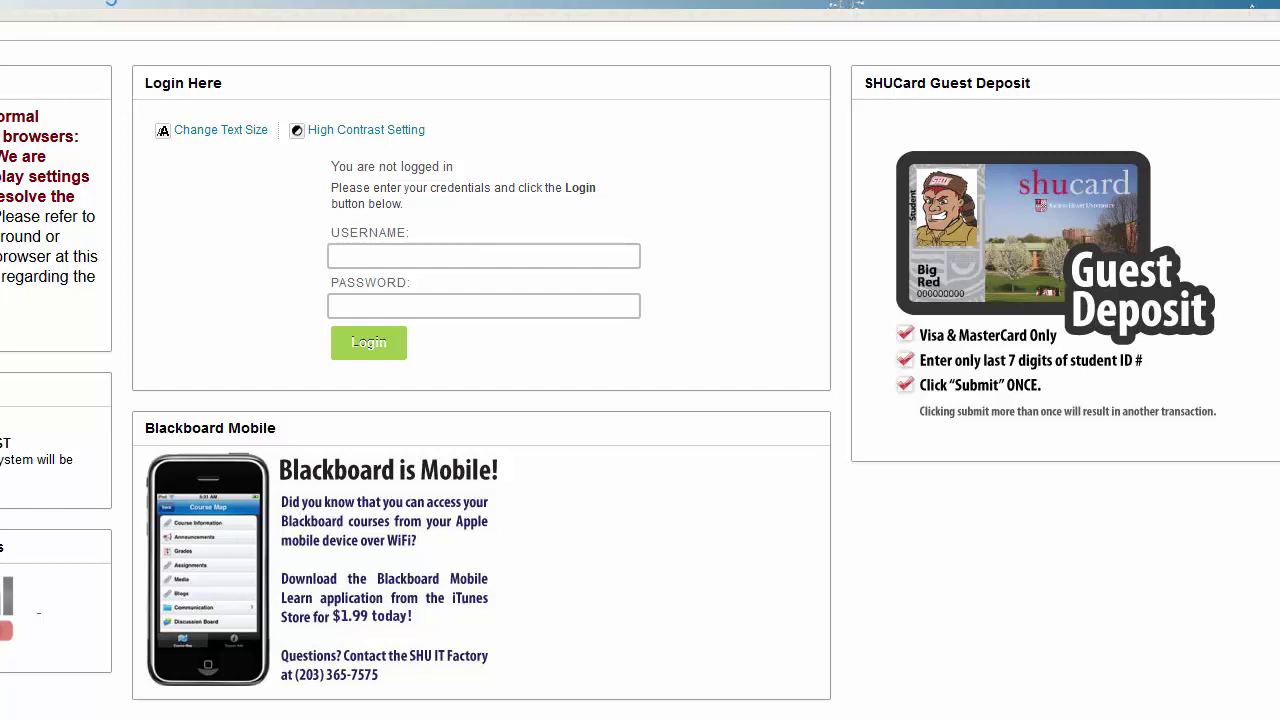
Log in with the account credentials and open the course TEST-COURSE24601: MY TEST COURSE.
click(577, 251)
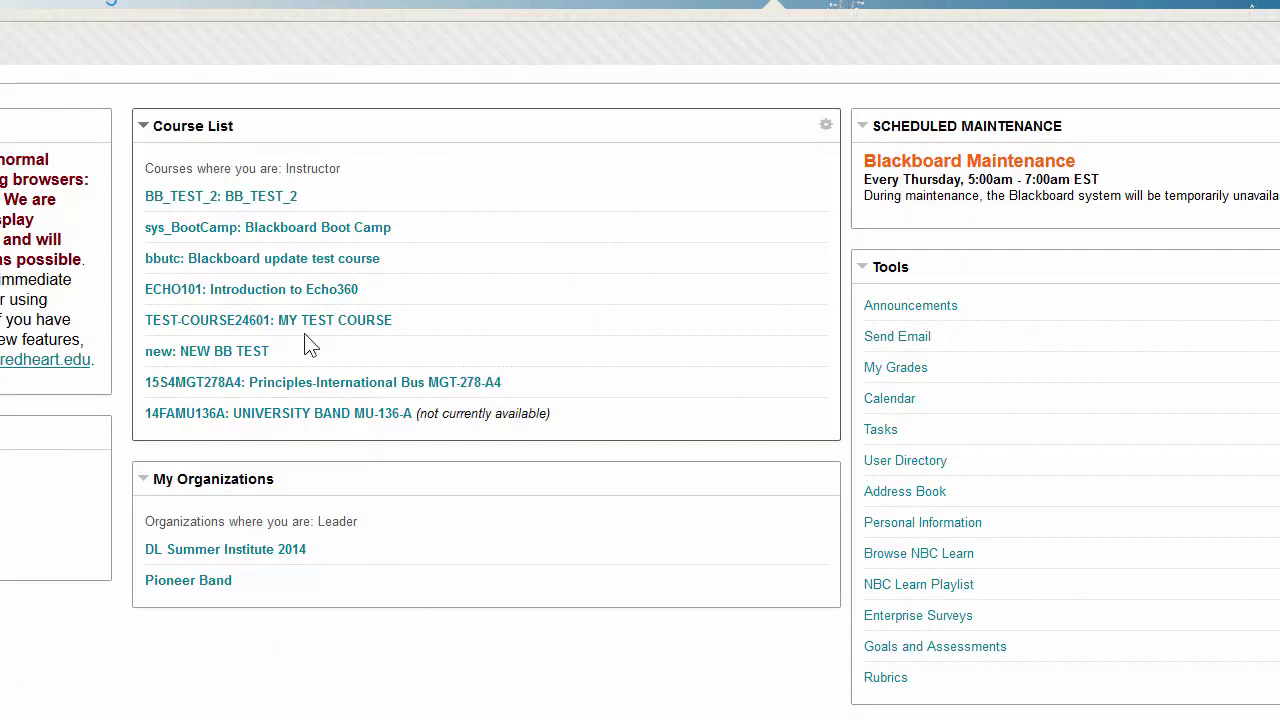
click(383, 322)
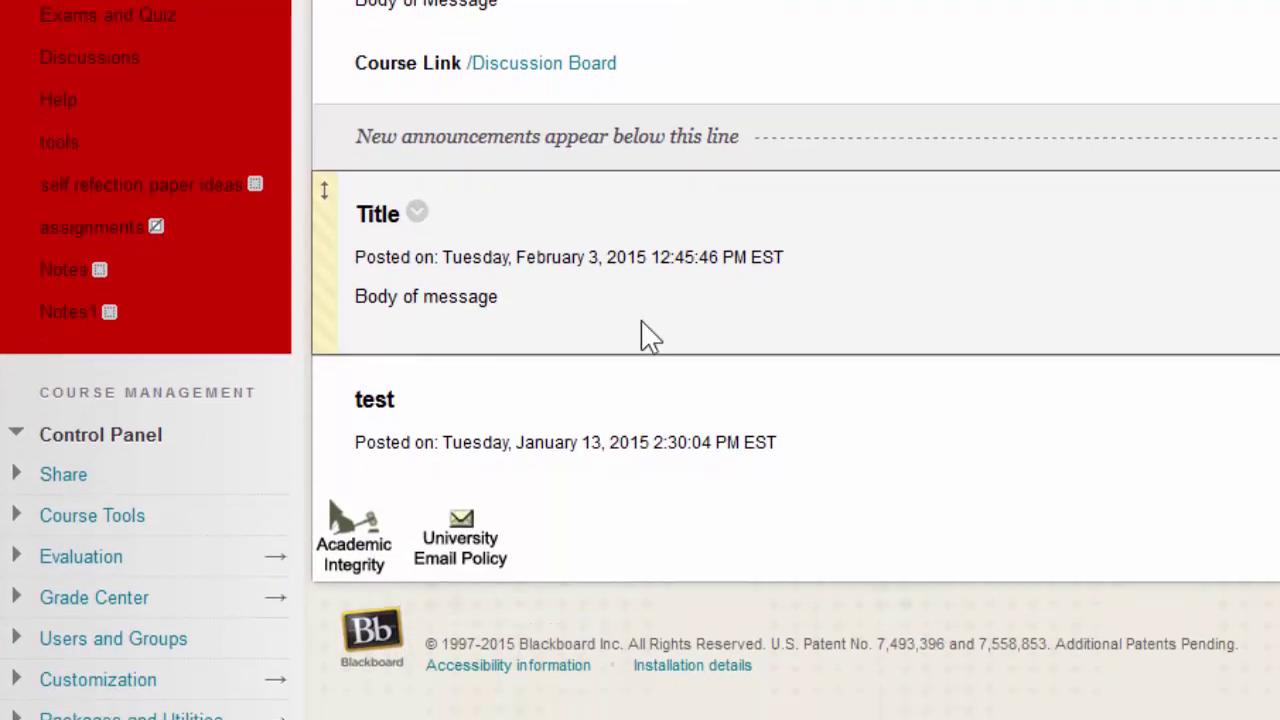
Go to the Rubrics page among the course's tools.
click(120, 500)
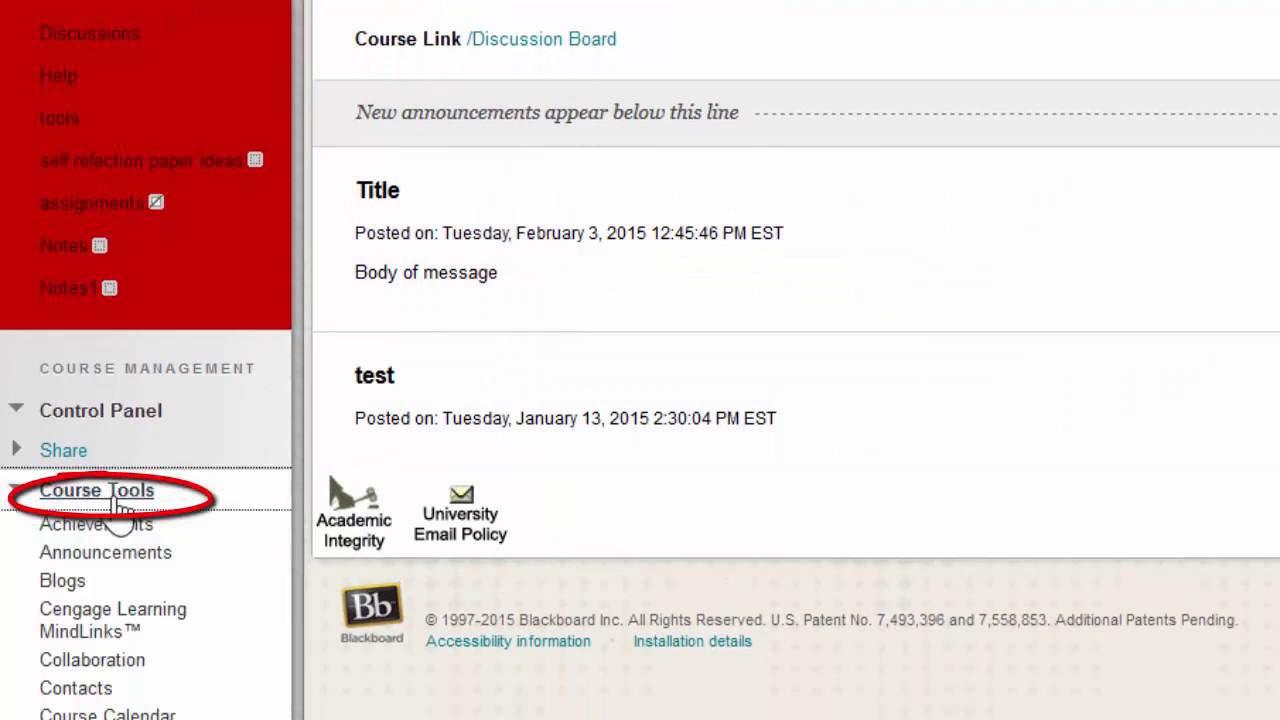
scroll(588, 372, down, 7)
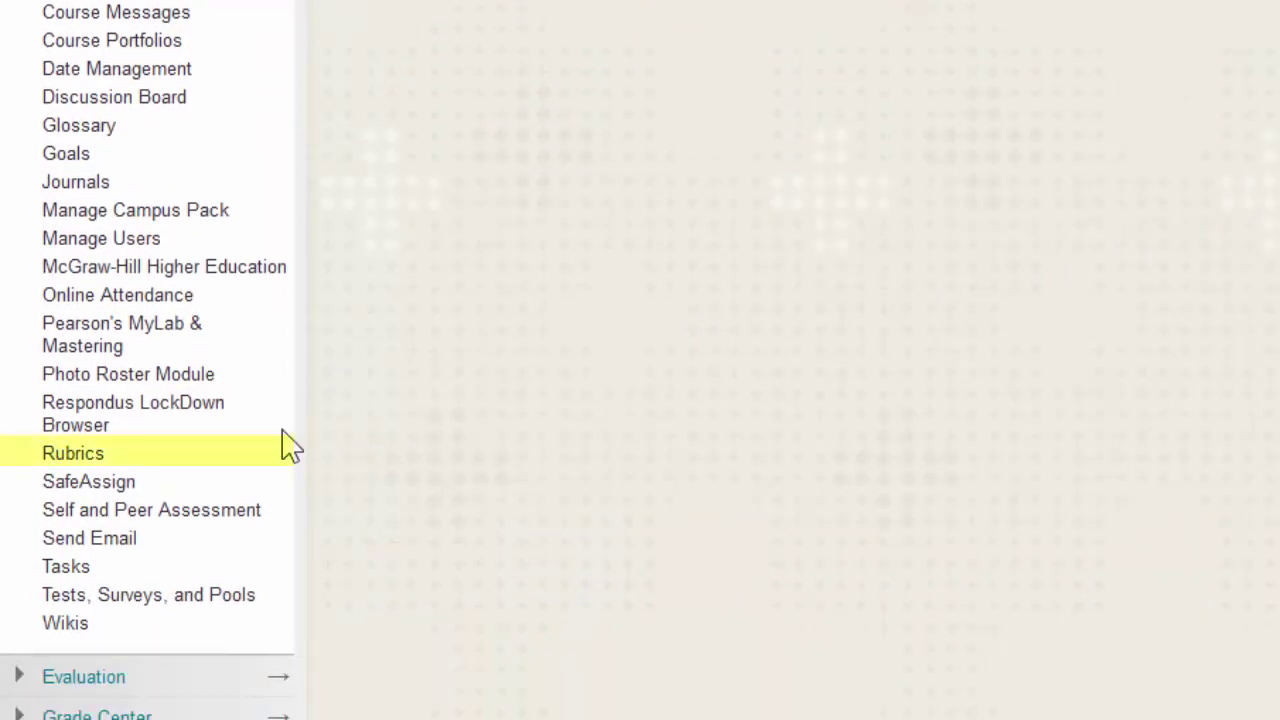
click(155, 460)
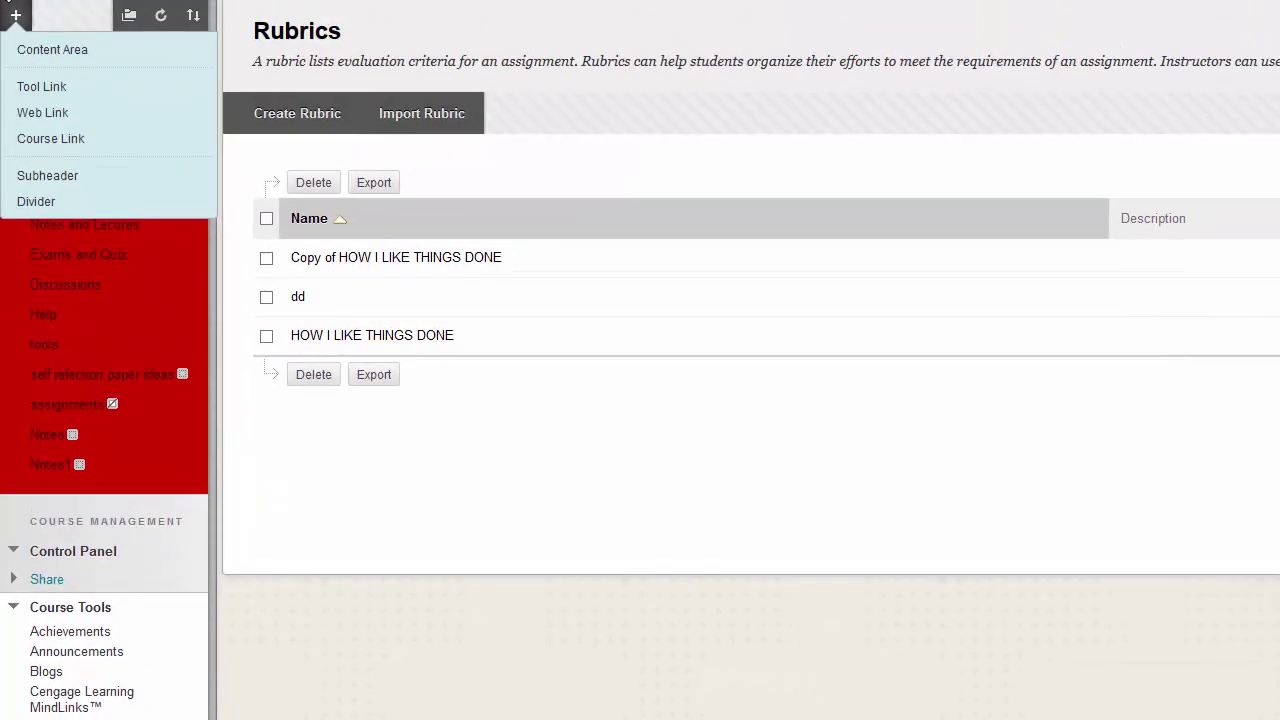
click(14, 12)
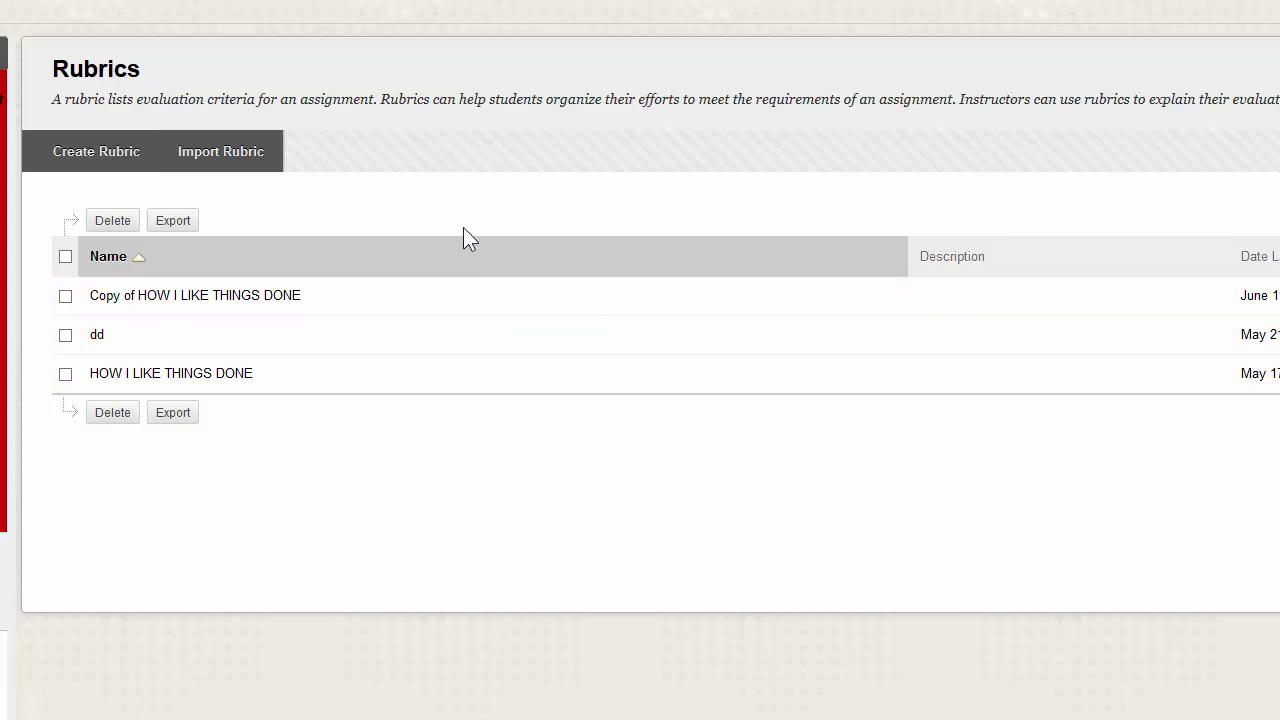
Start a new rubric and name it Sample Rubric.
click(104, 168)
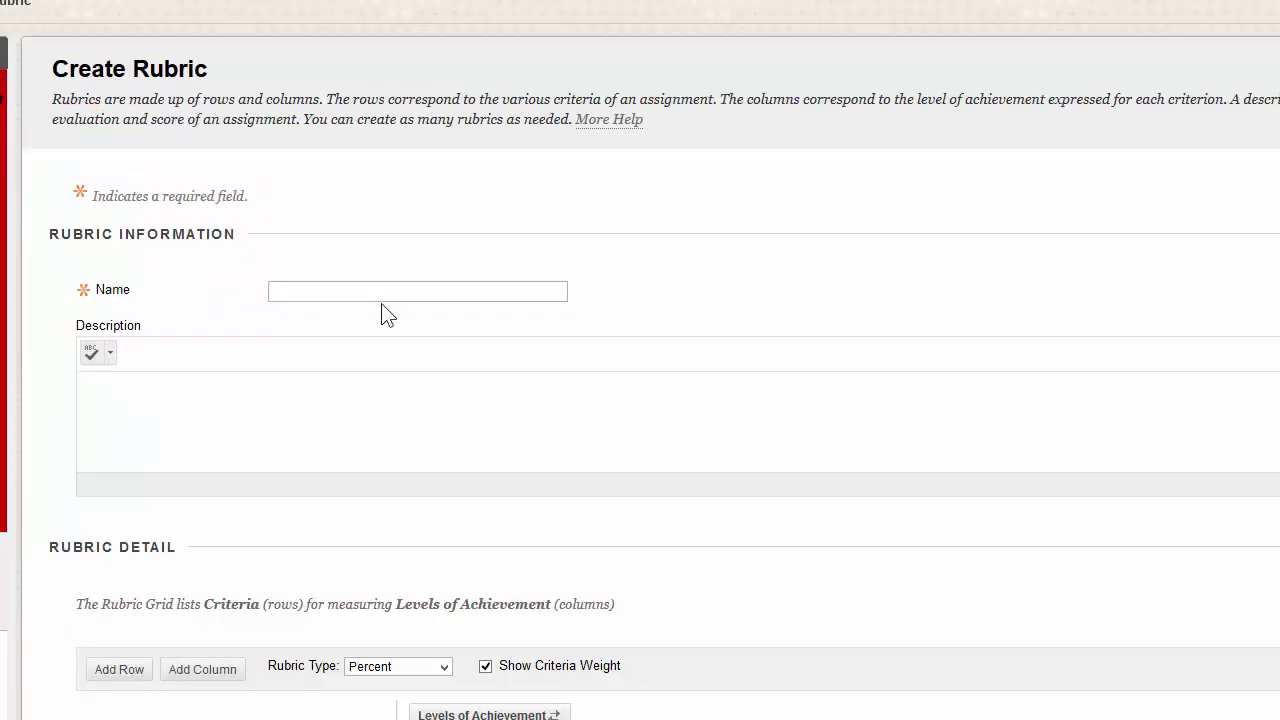
scroll(381, 303, down, 1)
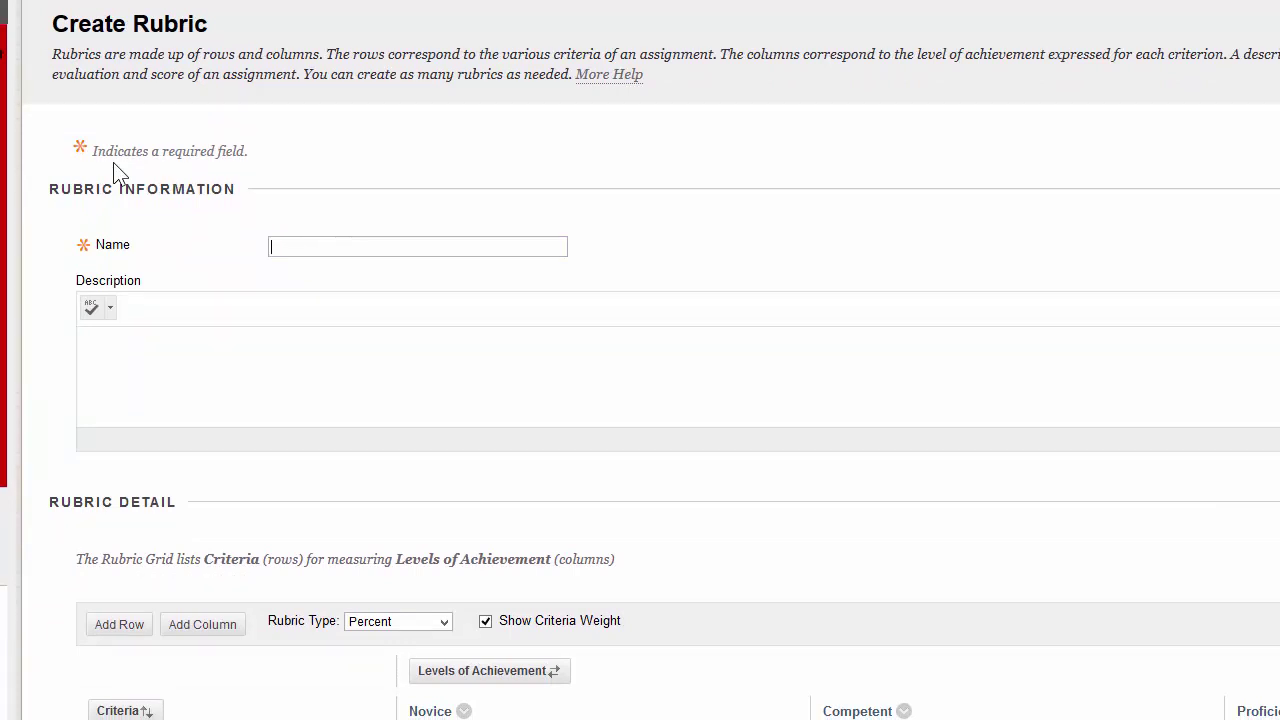
text(SSsam)
key(BackSpace)
key(BackSpace)
key(BackSpace)
key(BackSpace)
text(ampl Ru)
key(BackSpace)
key(BackSpace)
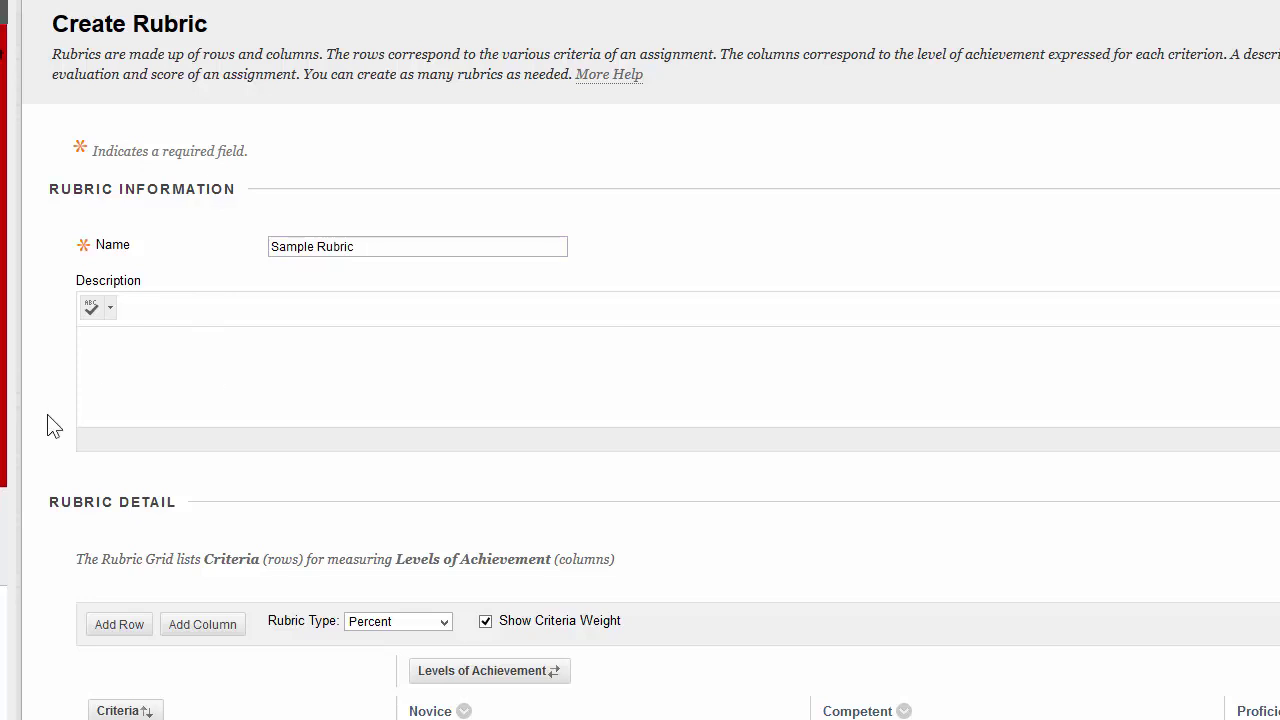
Enter "Assignment Rubric" as the rubric's description.
scroll(34, 400, down, 2)
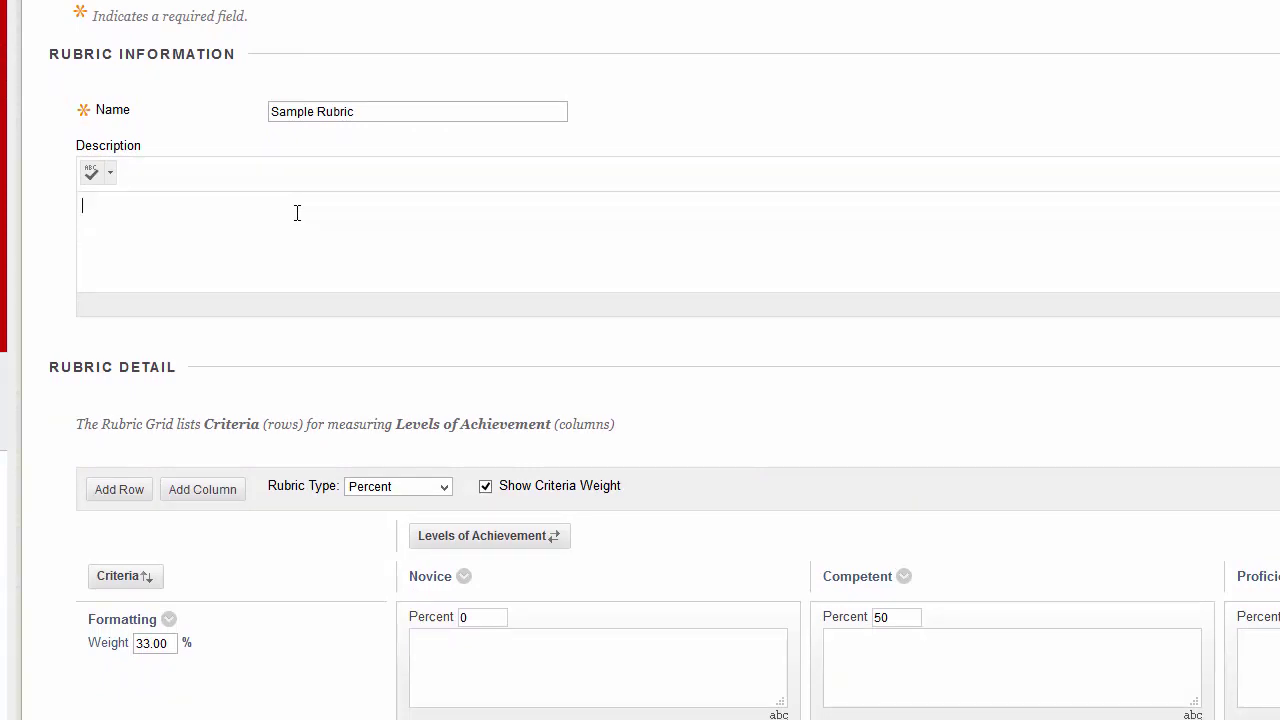
text(signment )
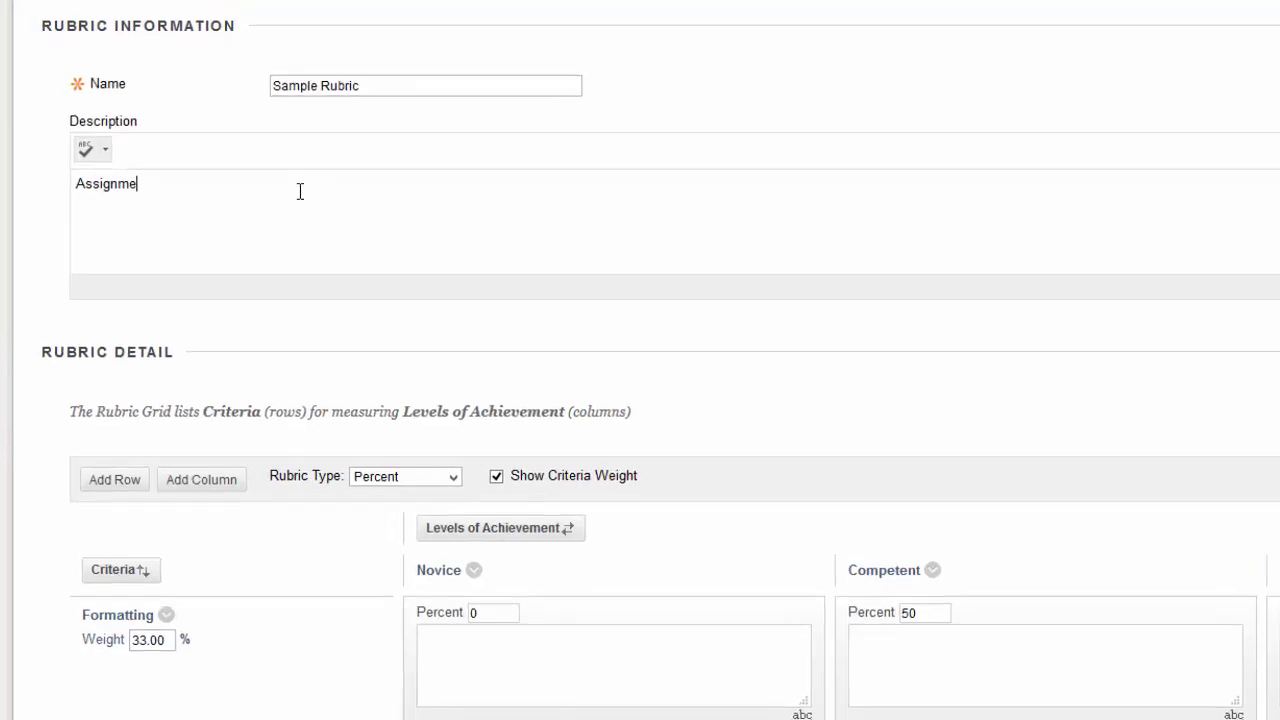
text(Rubric)
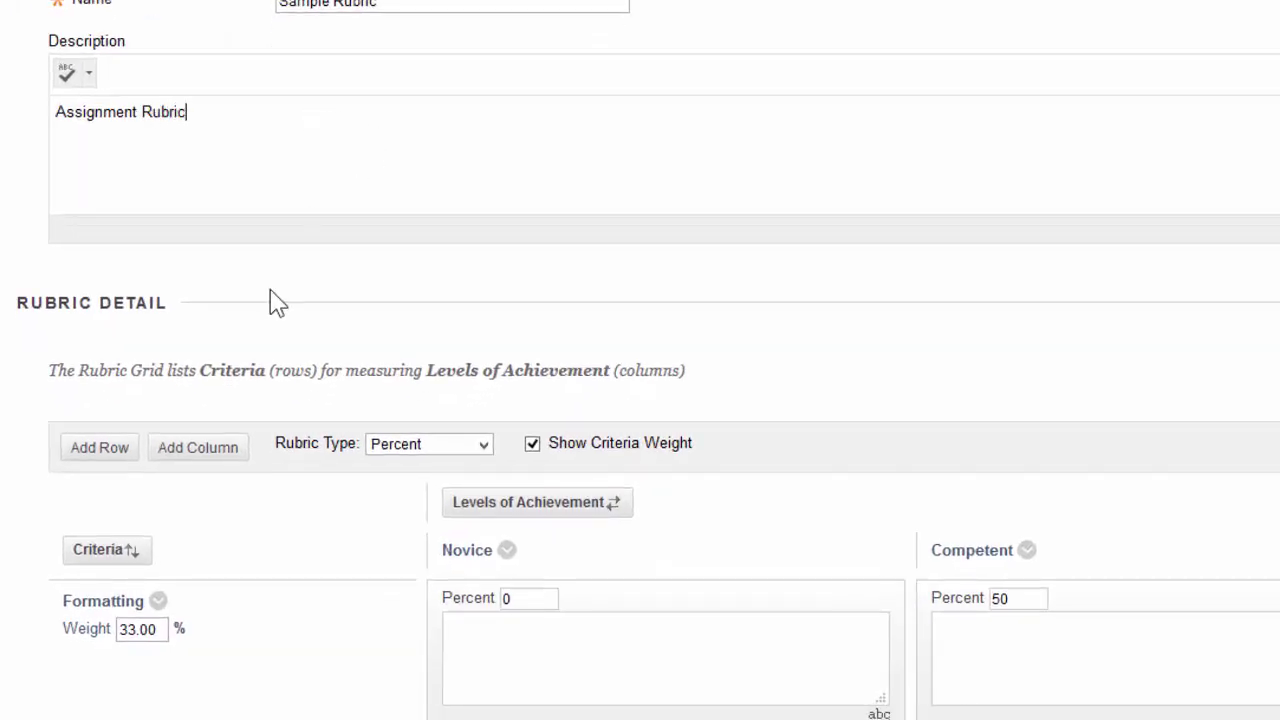
Rename the Novice achievement level in the rubric grid to Poor.
scroll(285, 280, down, 1)
scroll(285, 280, down, 5)
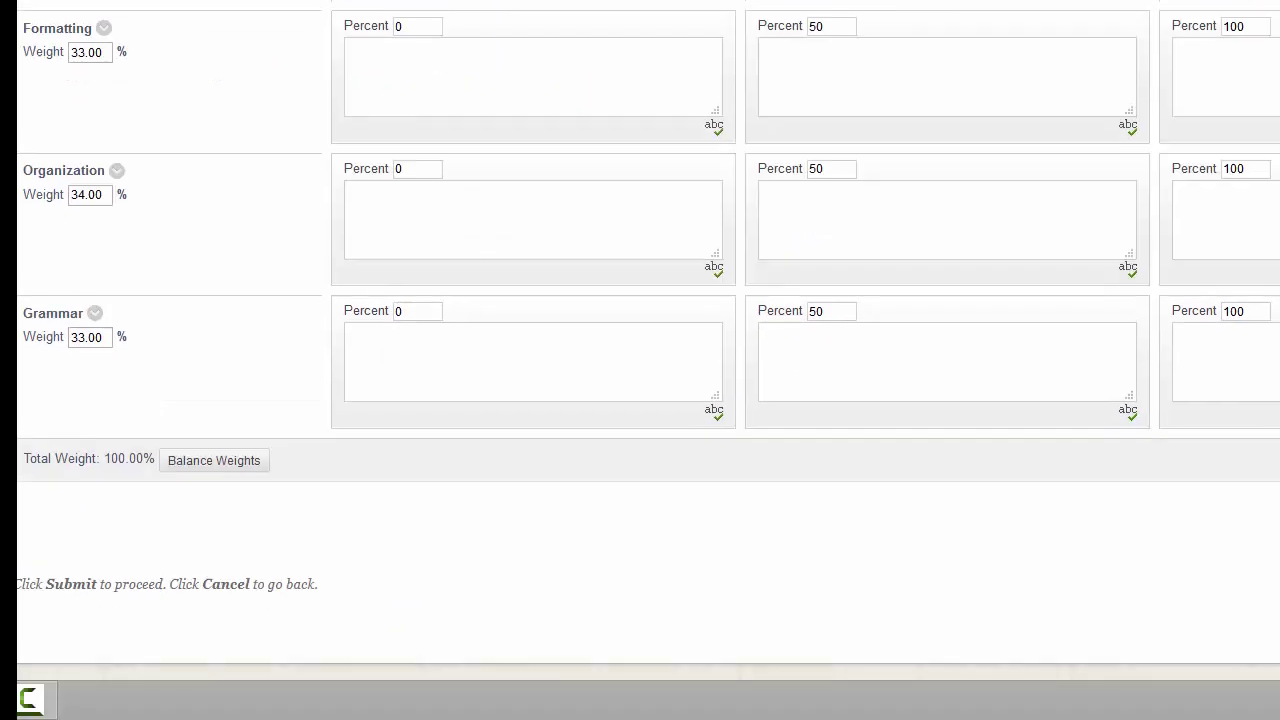
scroll(640, 340, up, 1)
scroll(640, 340, up, 1)
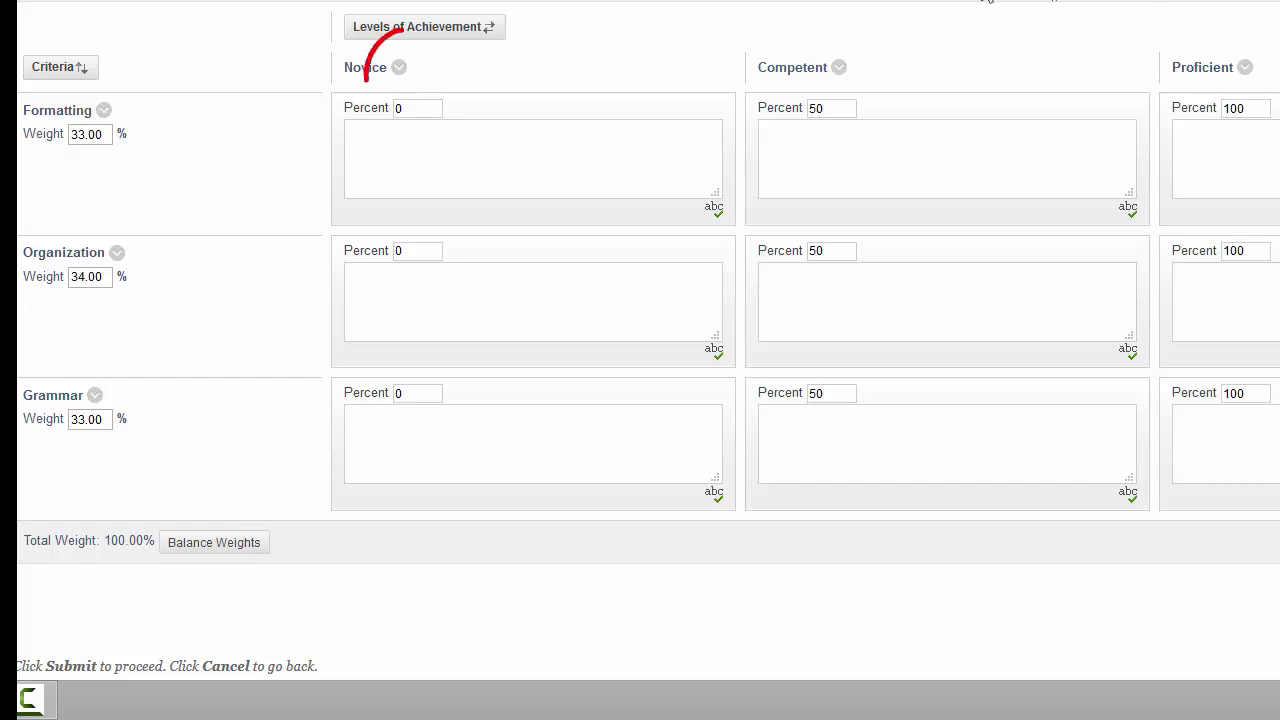
click(402, 72)
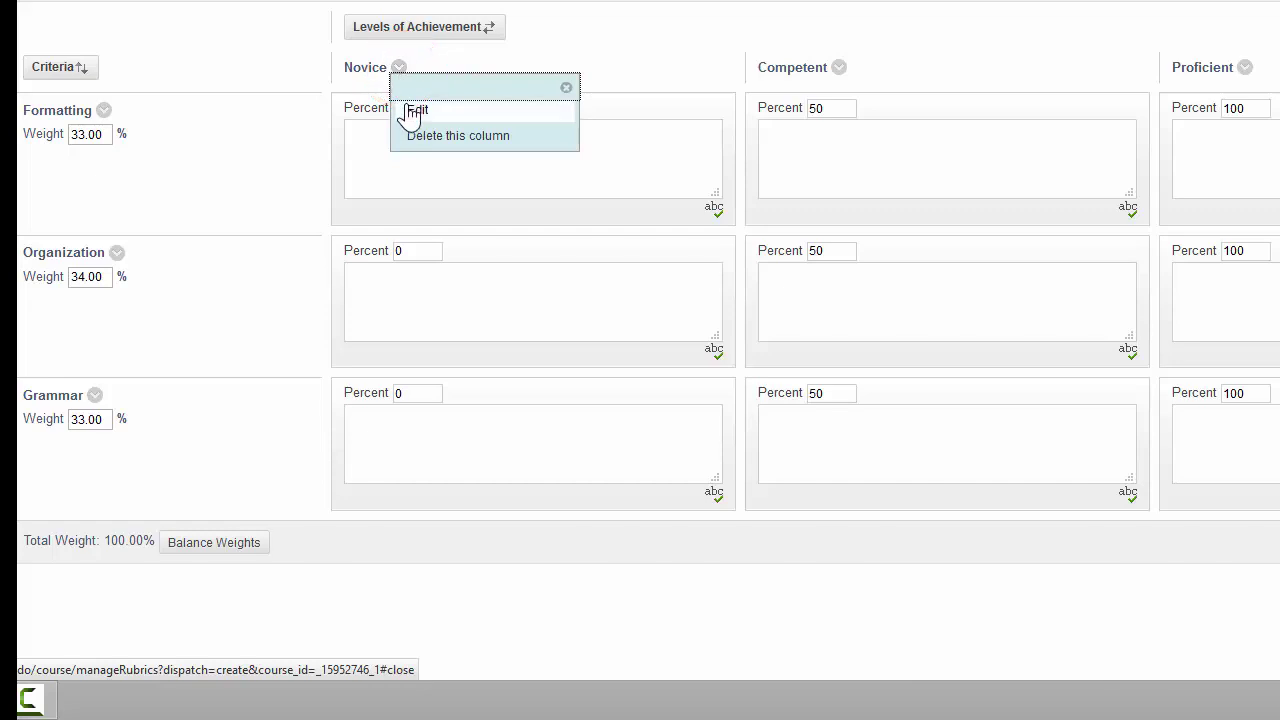
click(412, 111)
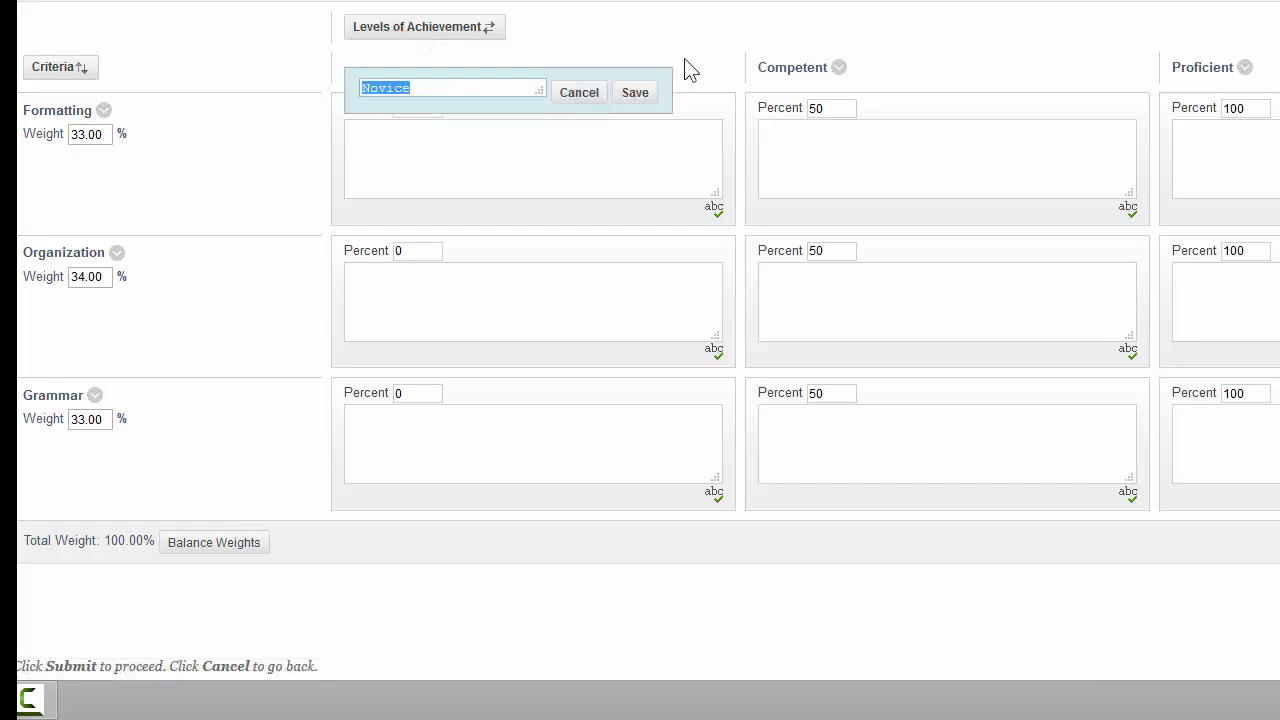
text(B)
click(634, 92)
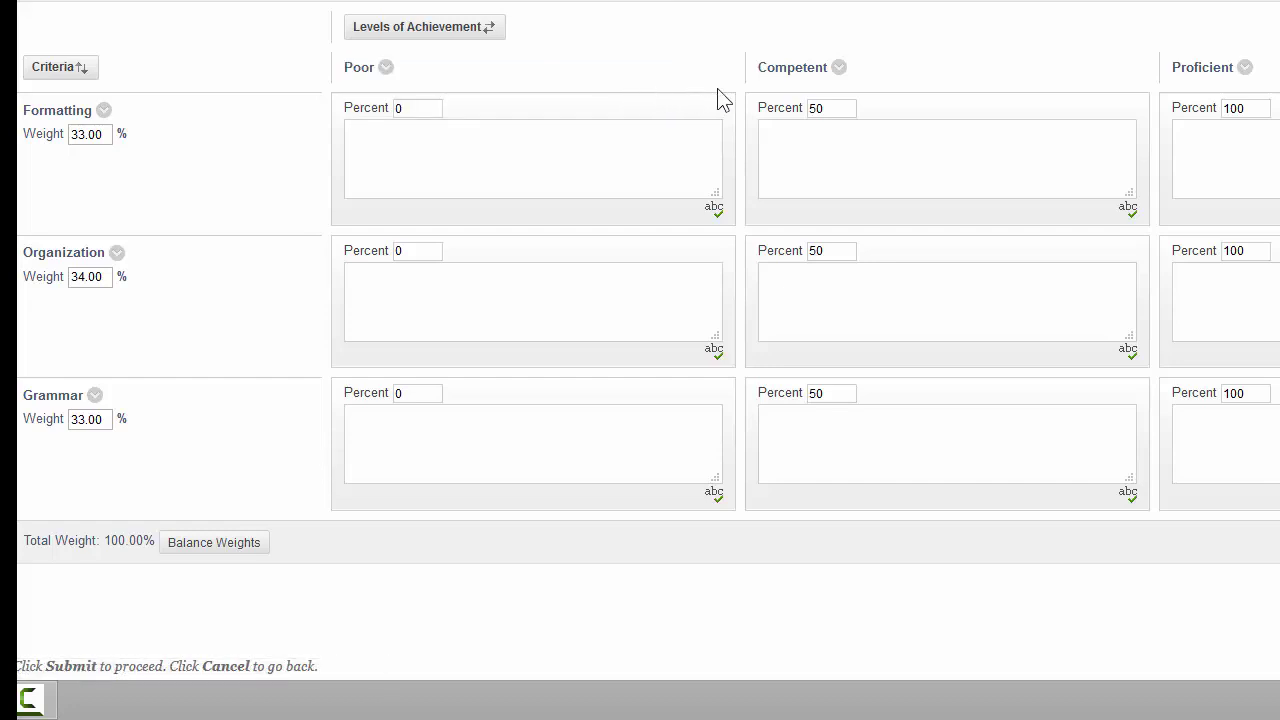
Rename the Competent achievement level to Good and save the new name.
click(840, 70)
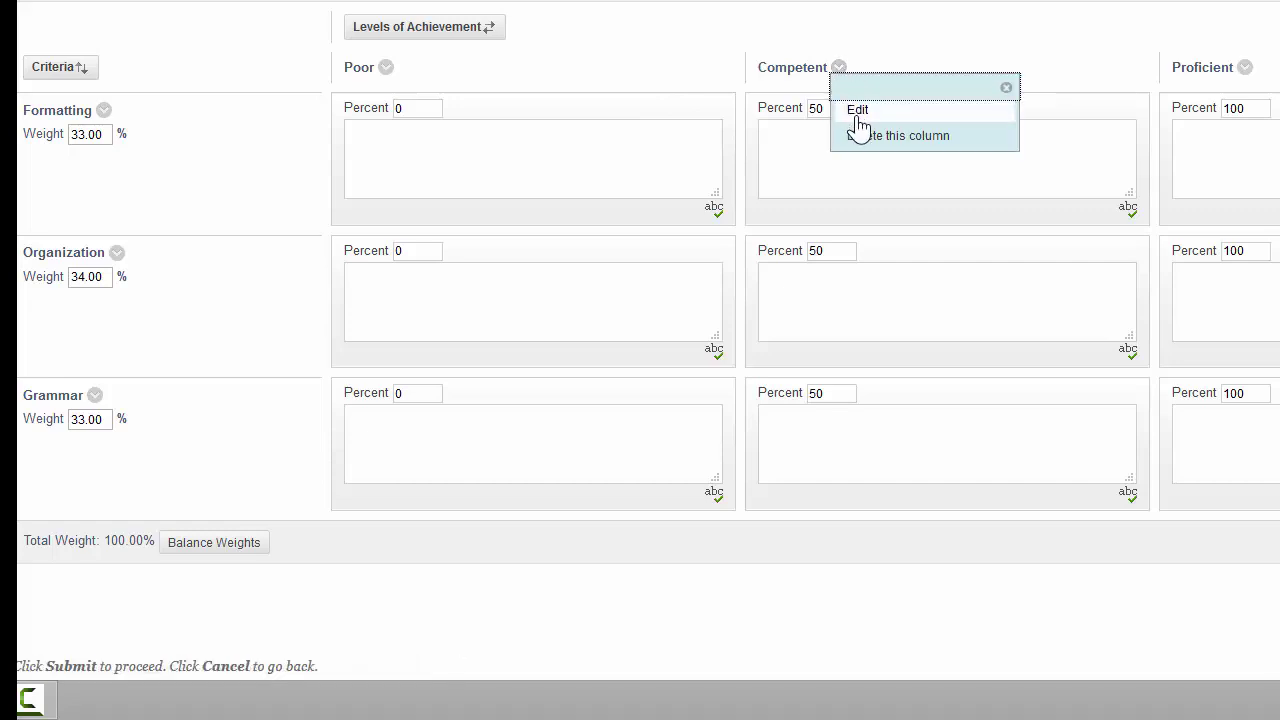
click(857, 114)
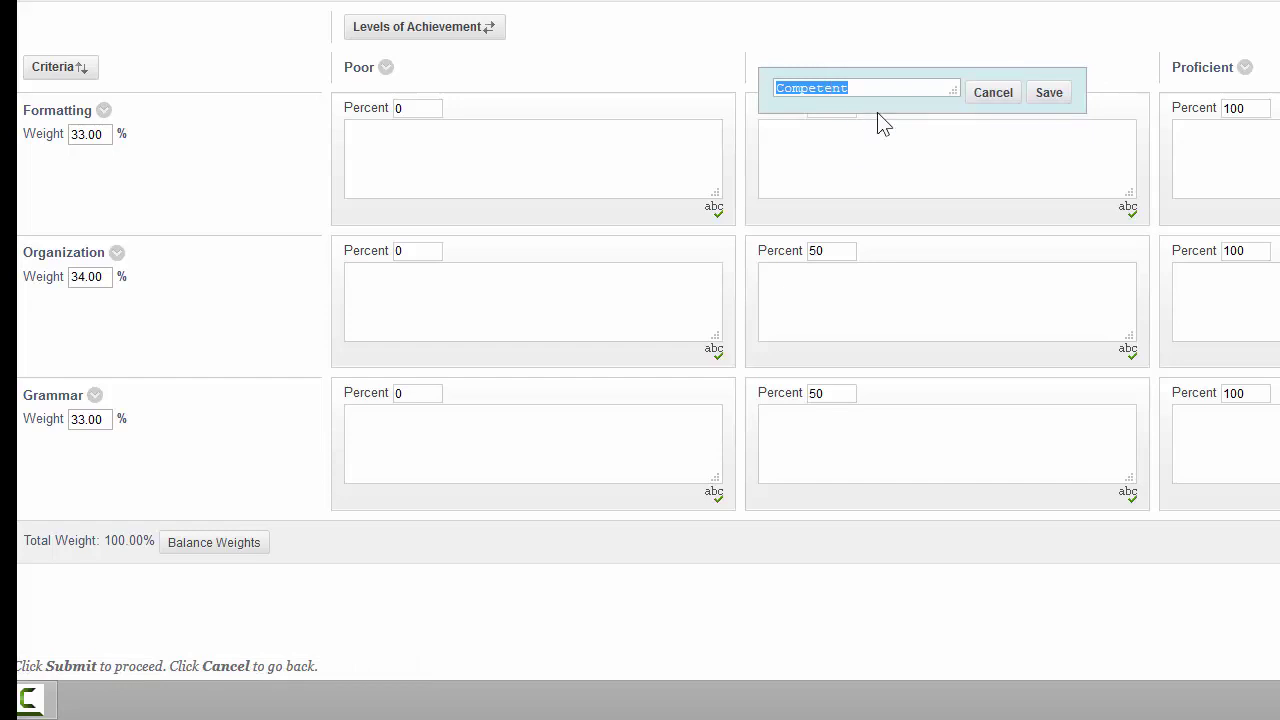
text(Good)
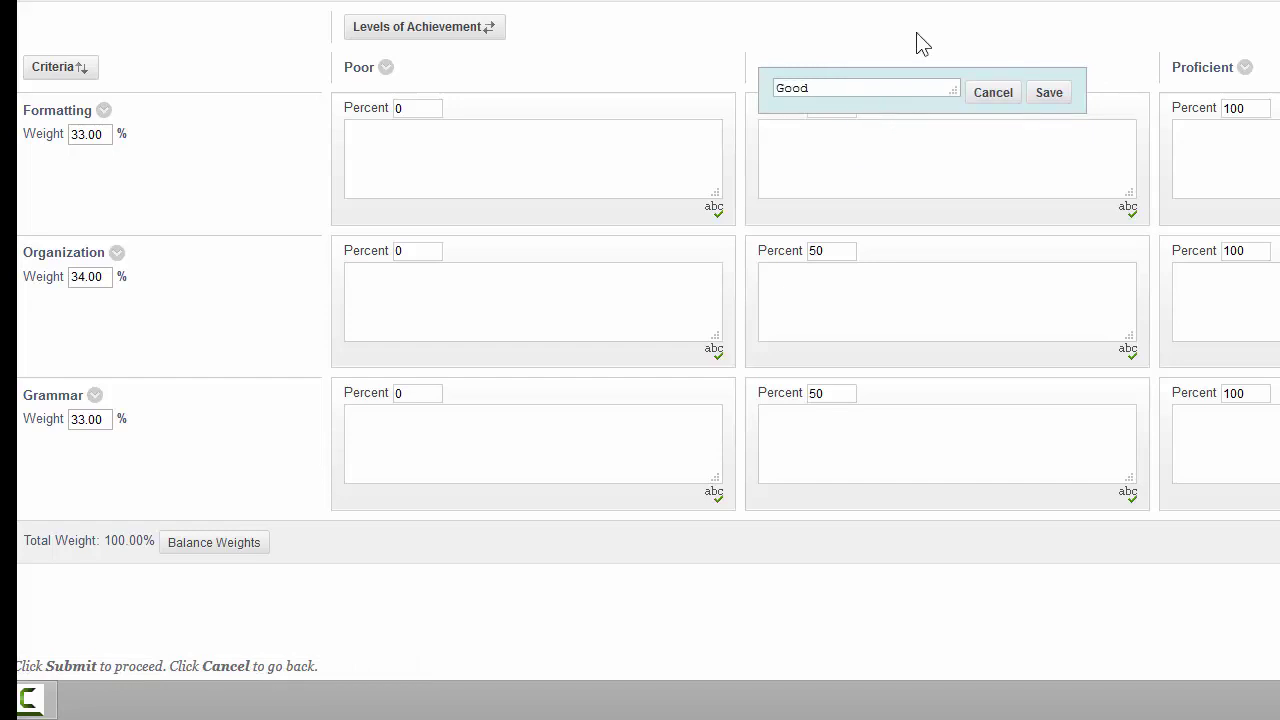
click(1047, 97)
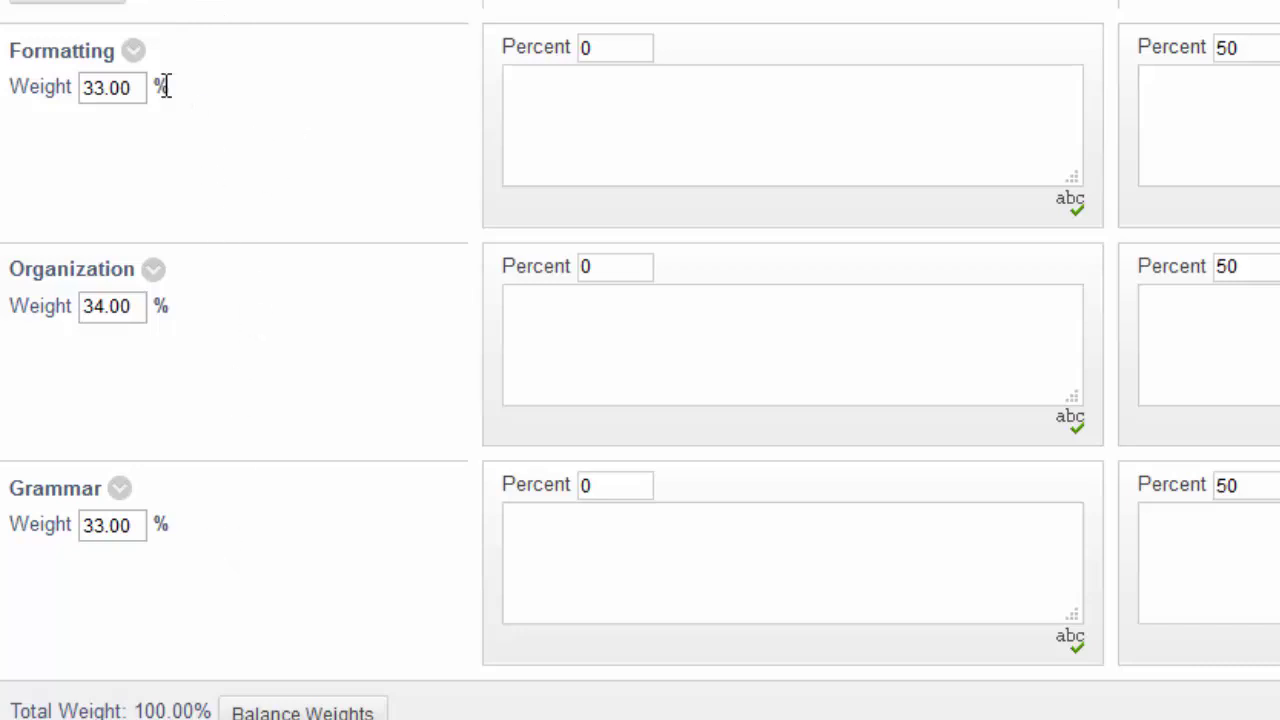
Rename the Formatting criterion to Content and save the new name.
click(133, 51)
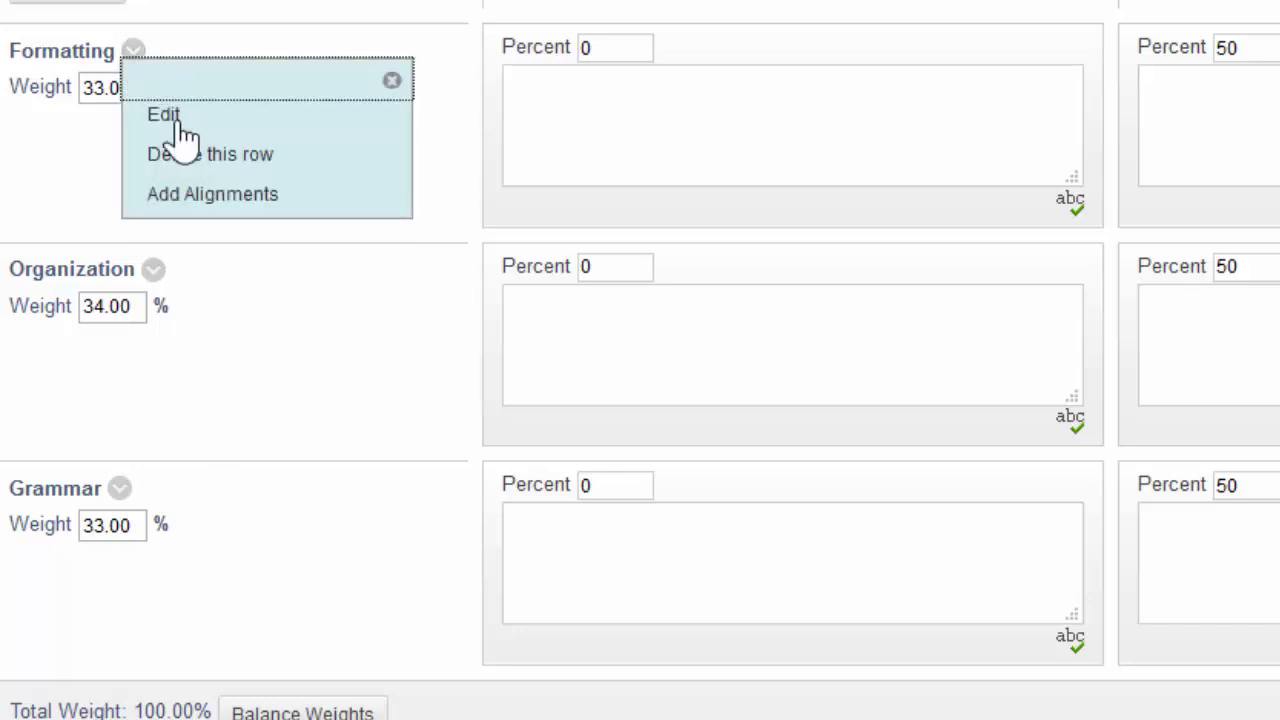
click(170, 118)
text(Con)
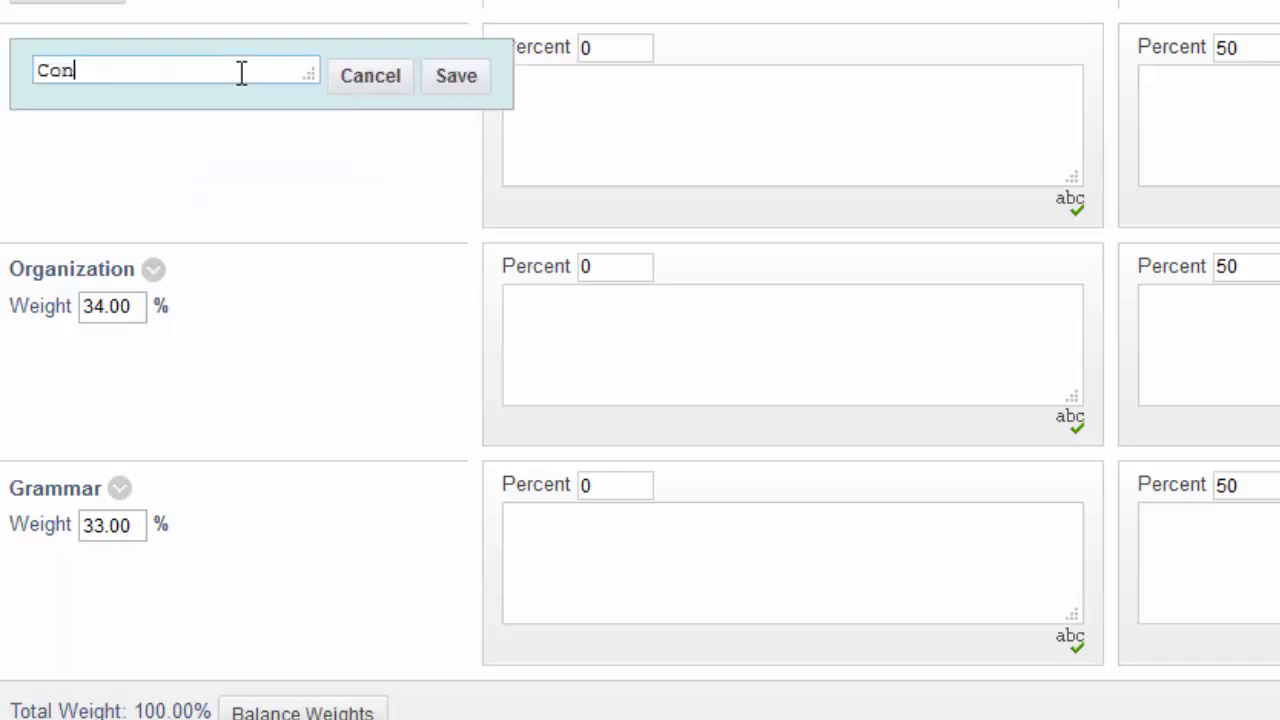
text(tent)
click(452, 84)
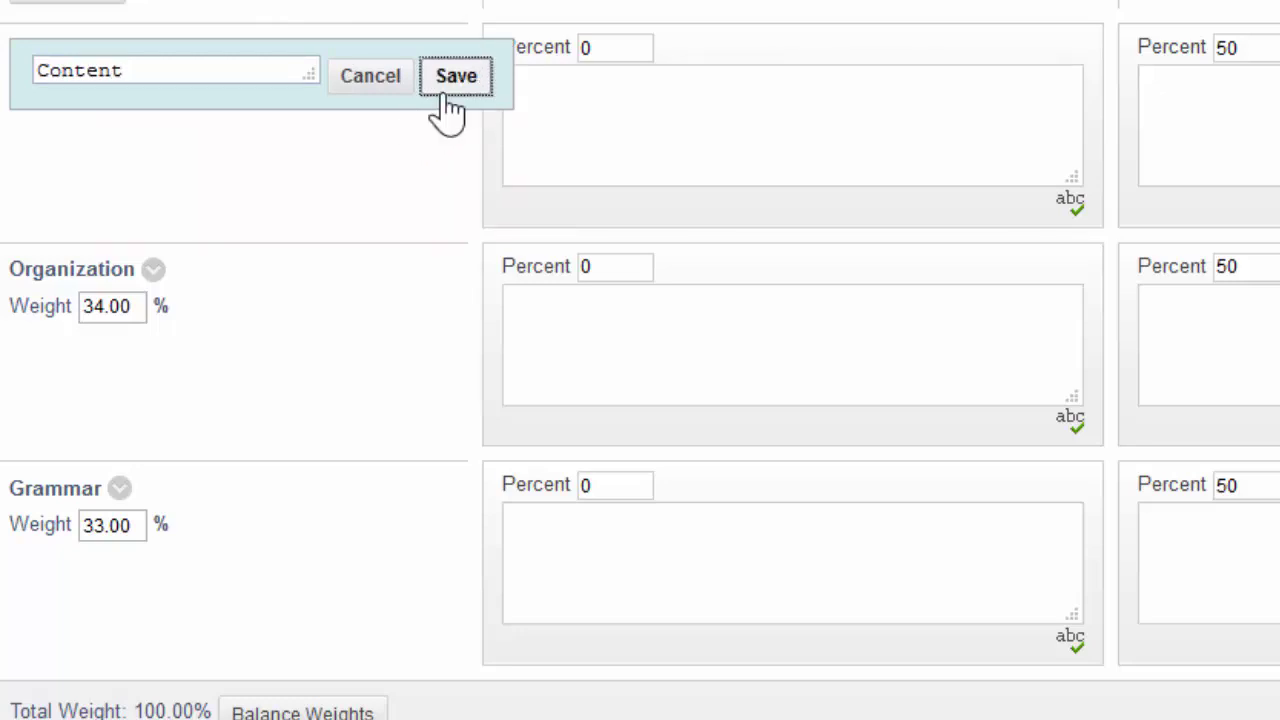
Rename the Organization criterion to Research and save the new name.
click(153, 270)
click(178, 332)
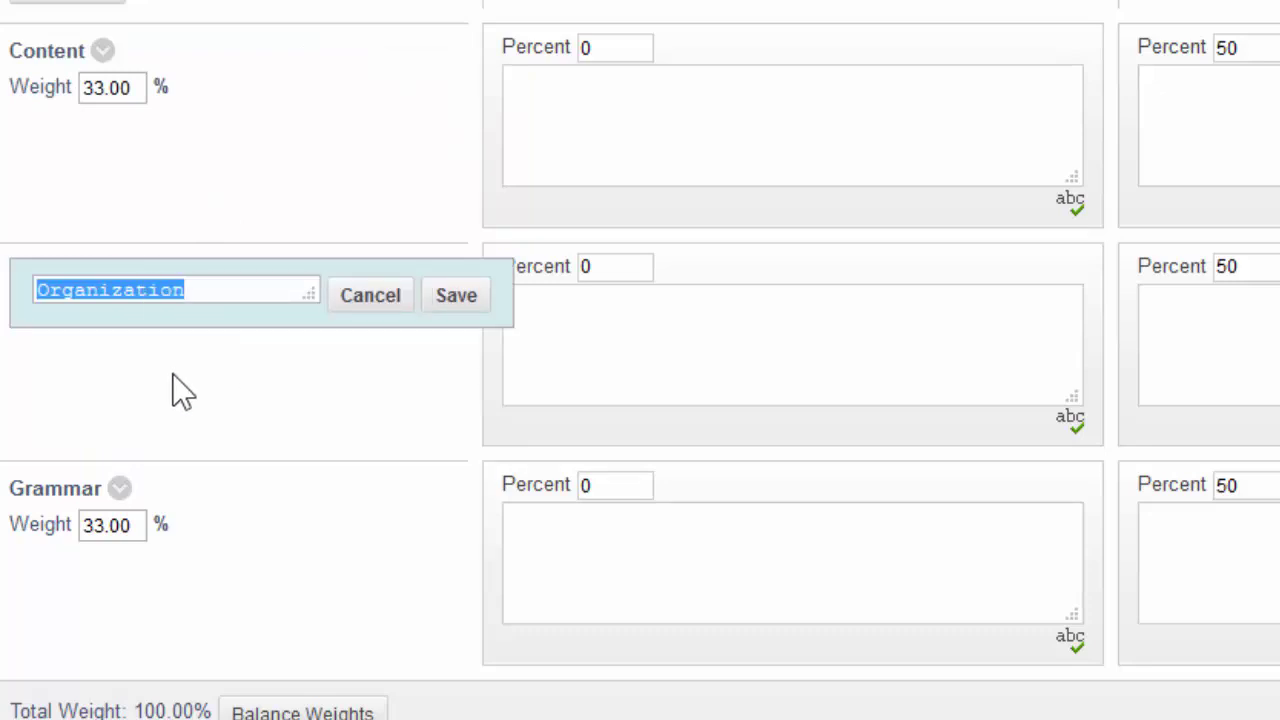
text(Research)
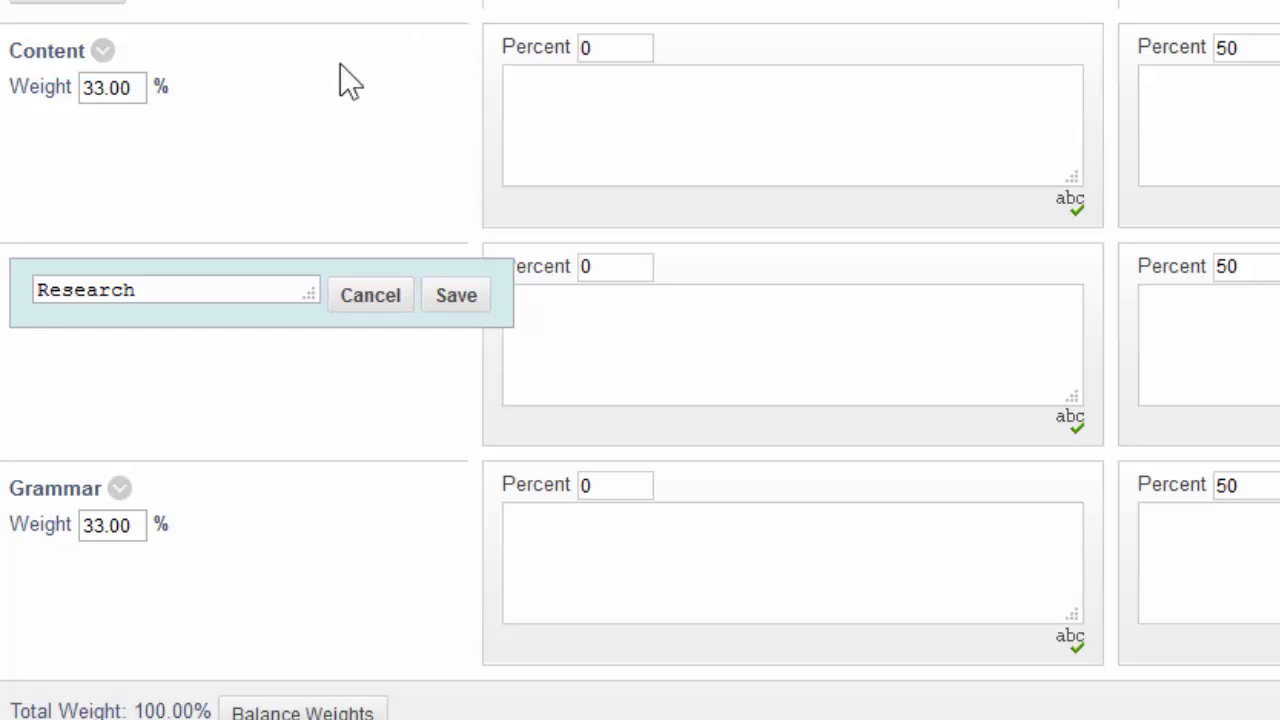
click(445, 296)
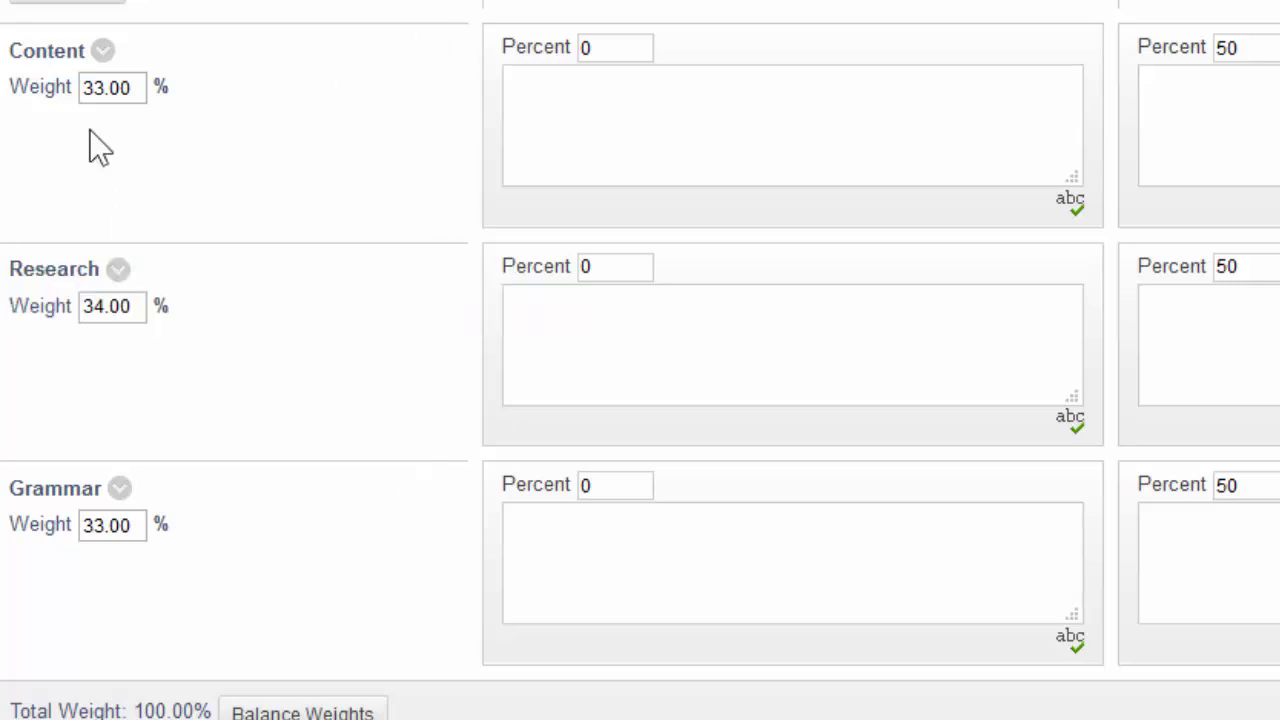
Set the Content criterion's weight to 35%, and rebalance the weights of all criteria.
click(103, 85)
click(95, 96)
click(109, 90)
click(198, 64)
key(BackSpace)
text(5)
click(158, 708)
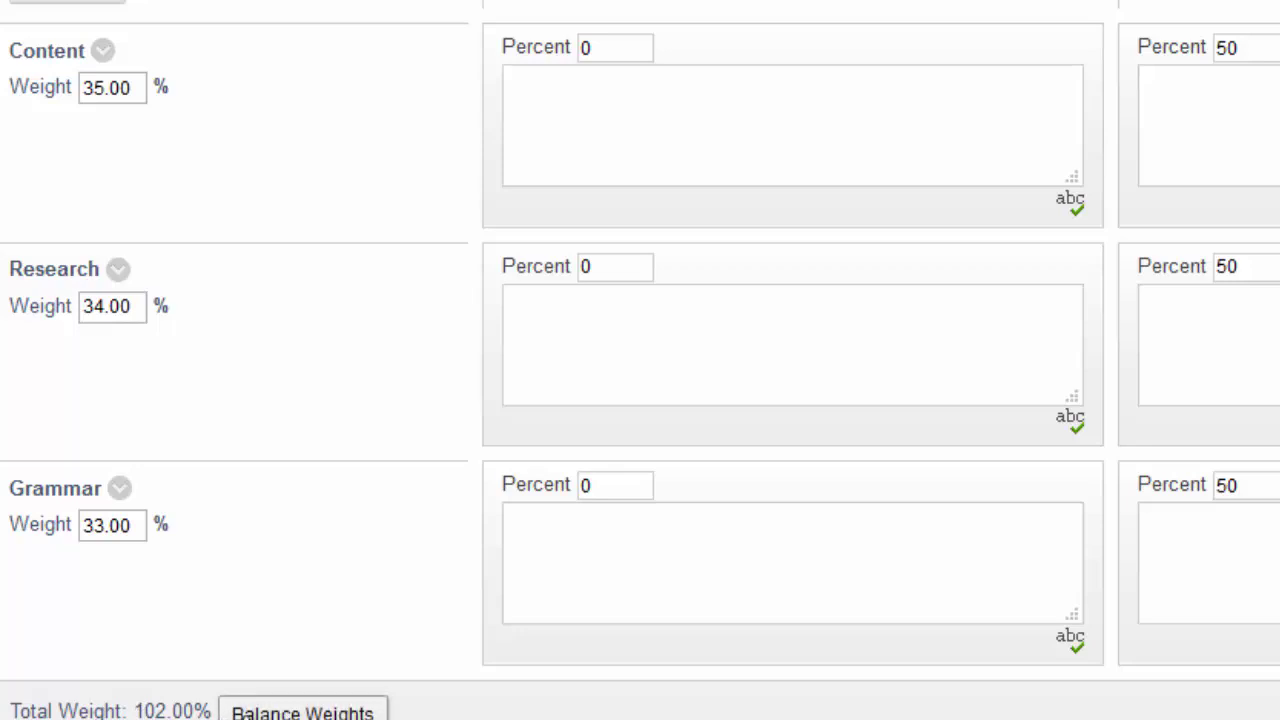
click(302, 711)
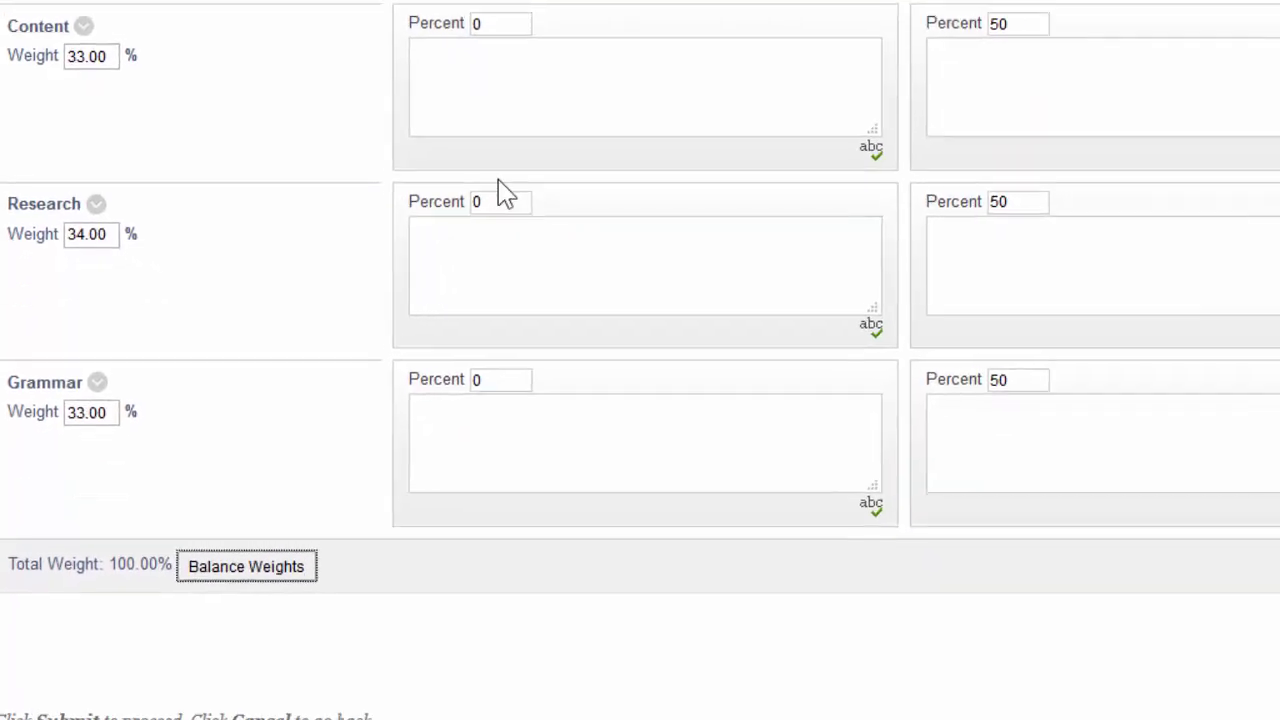
Add a fourth achievement level column to the rubric and name it Excellent.
scroll(502, 347, up, 1)
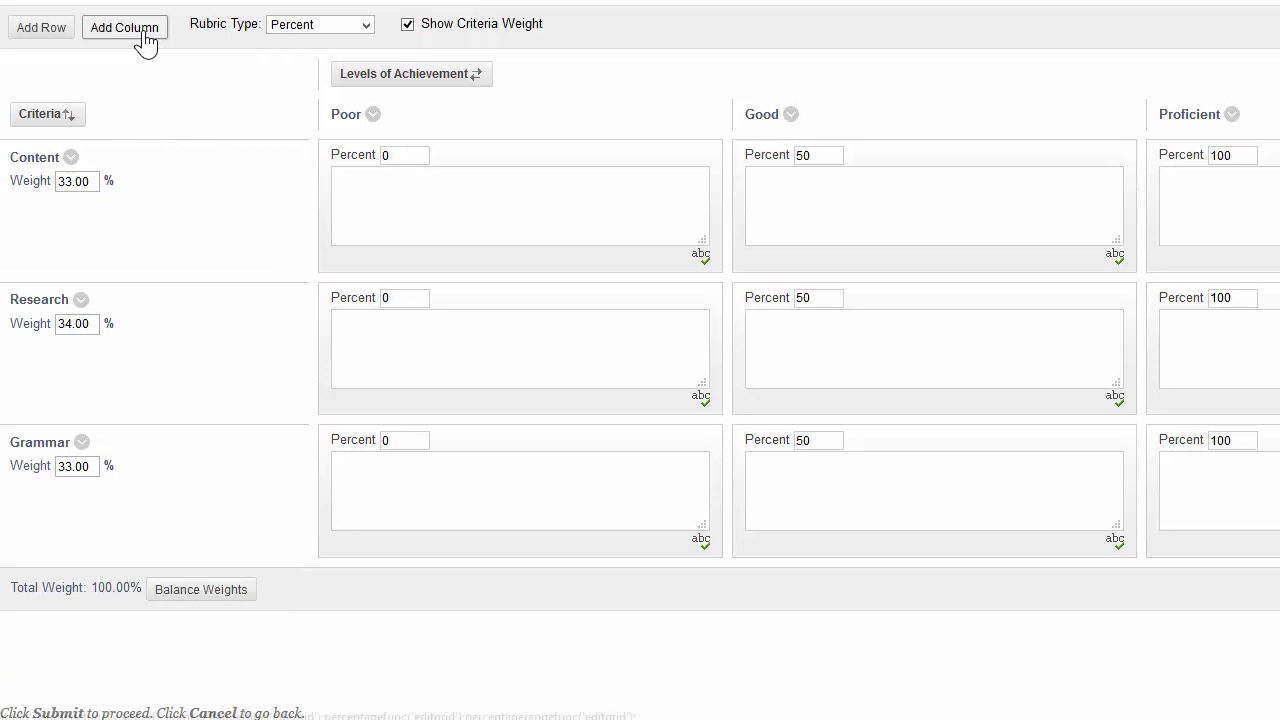
click(145, 40)
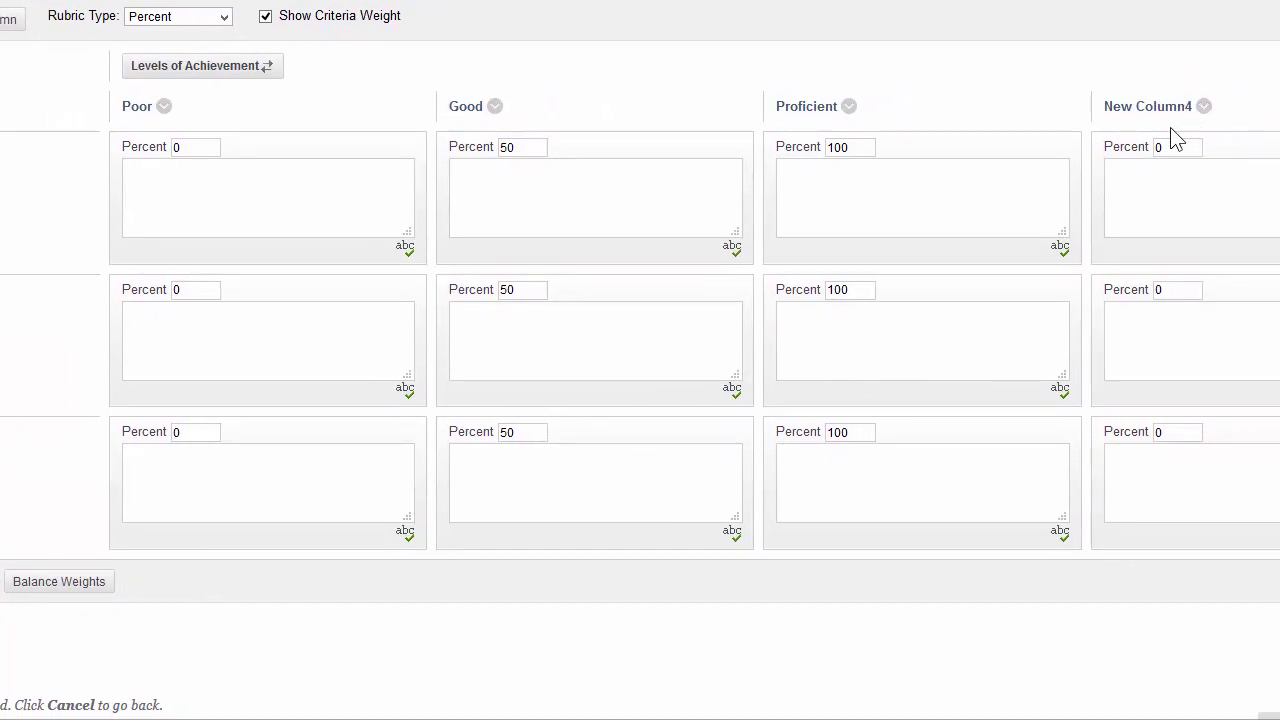
click(1203, 108)
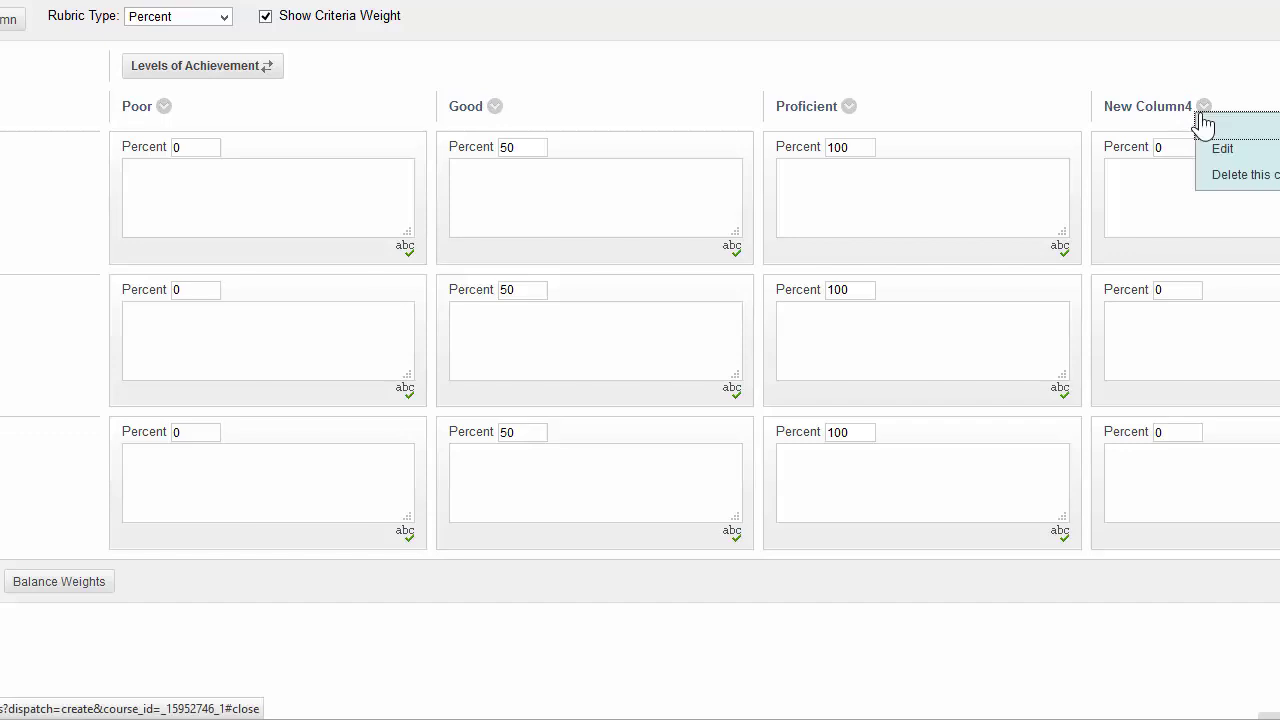
click(1222, 150)
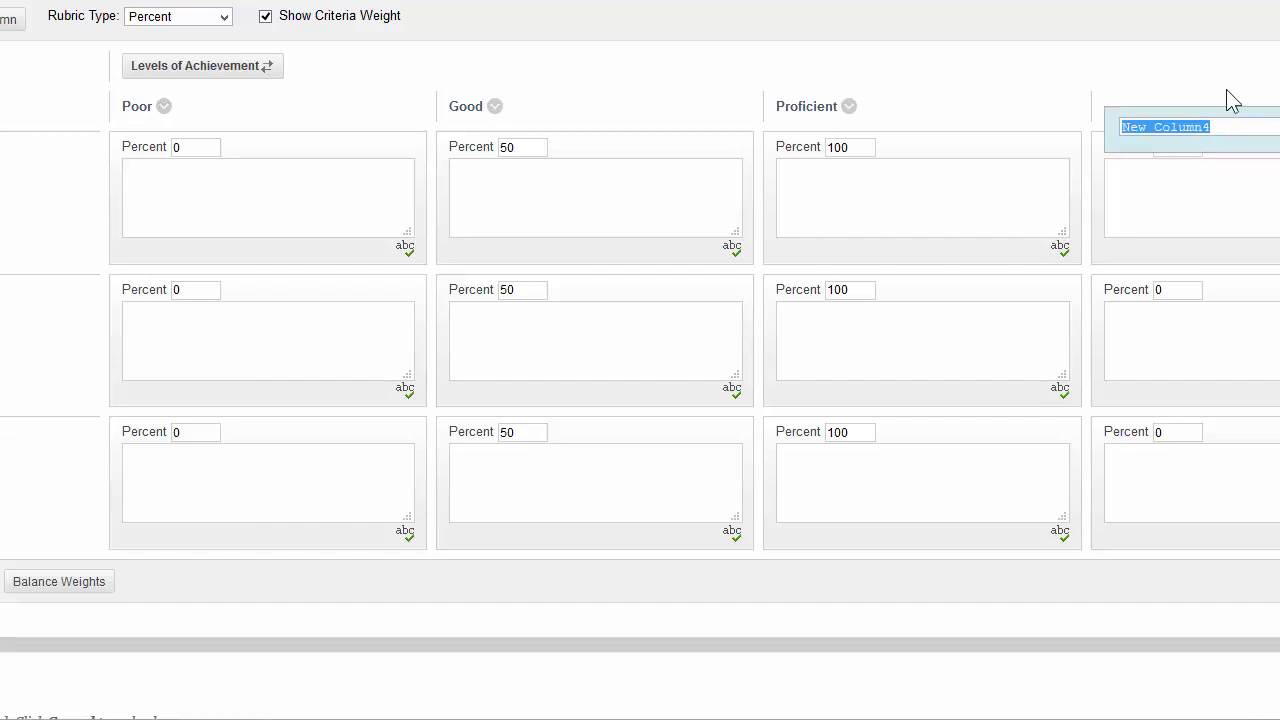
text(Excelle)
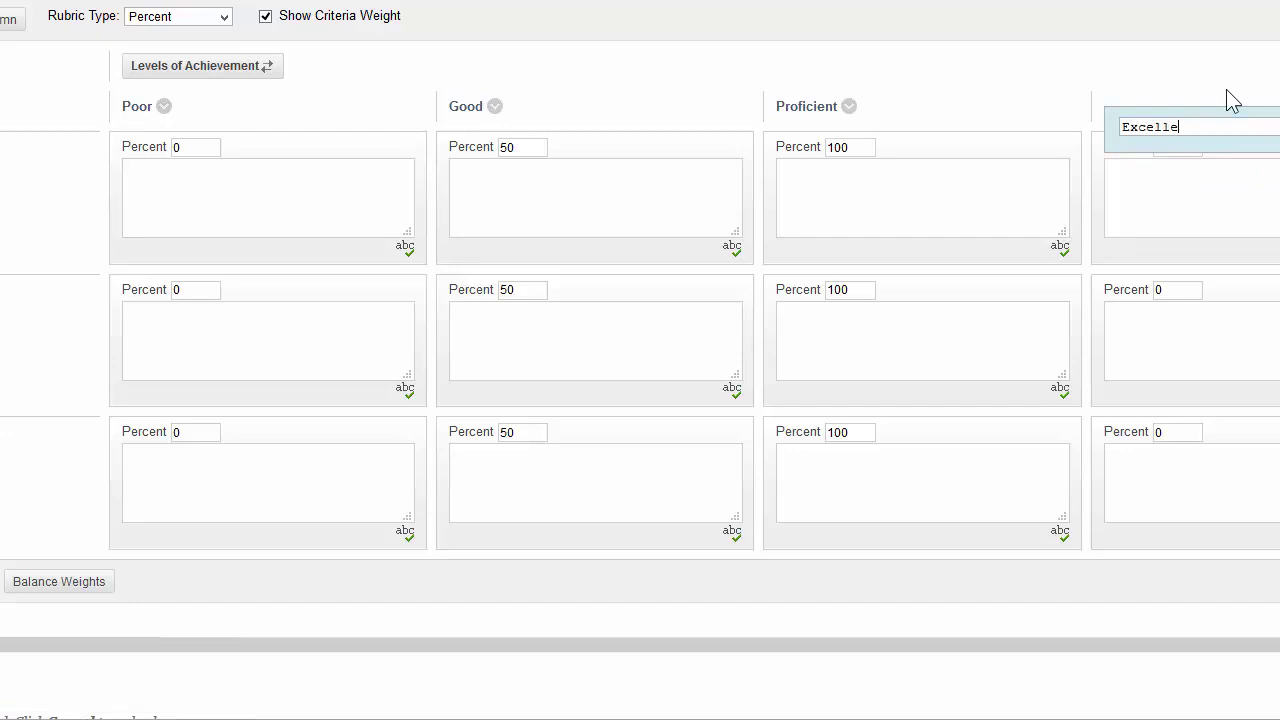
text(nt)
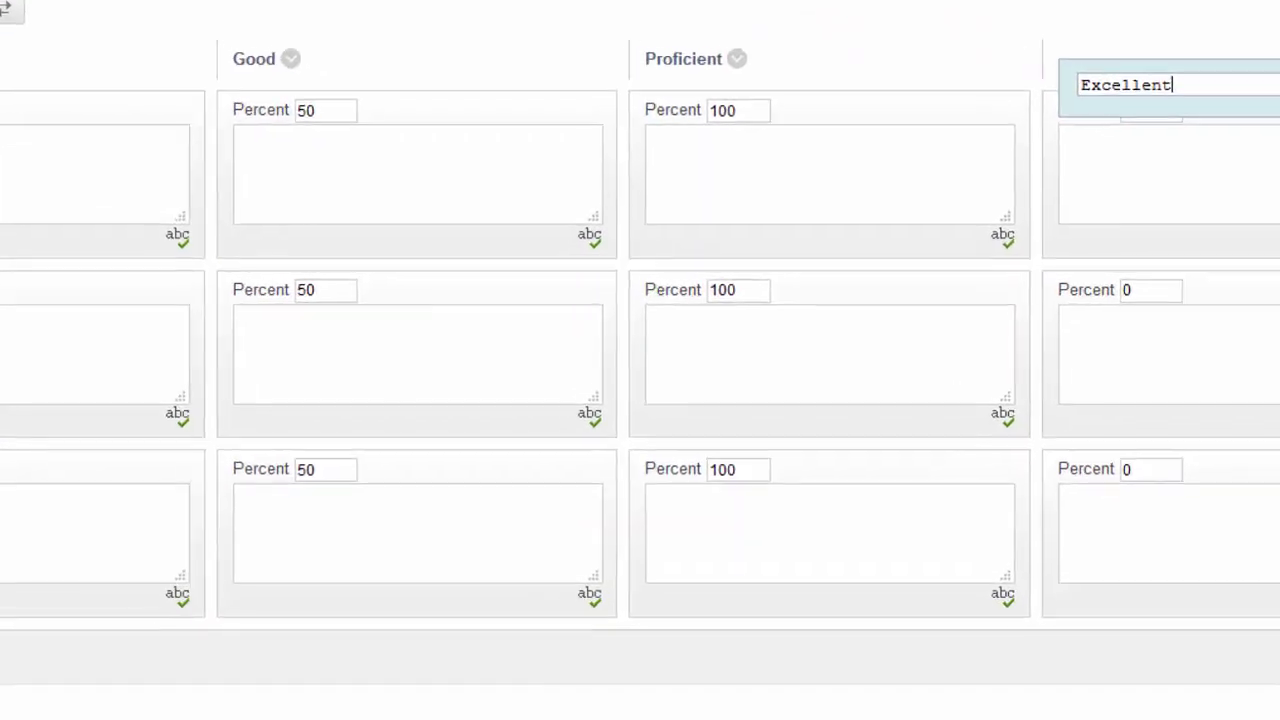
key(Return)
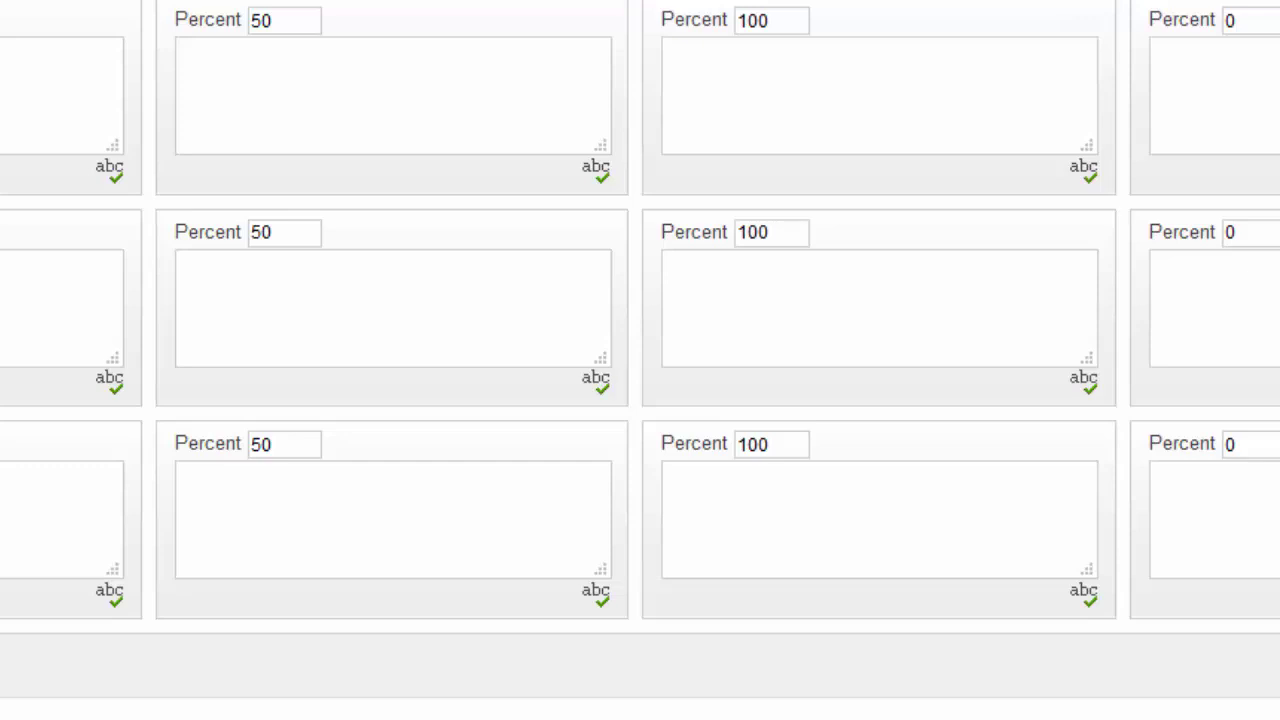
Describe the Poor level of Grammar as "Grammar is all over the place. There is a lack of punctuation and many spelling errors.".
text(ace. This)
key(BackSpace)
key(BackSpace)
text(e)
text(tion and )
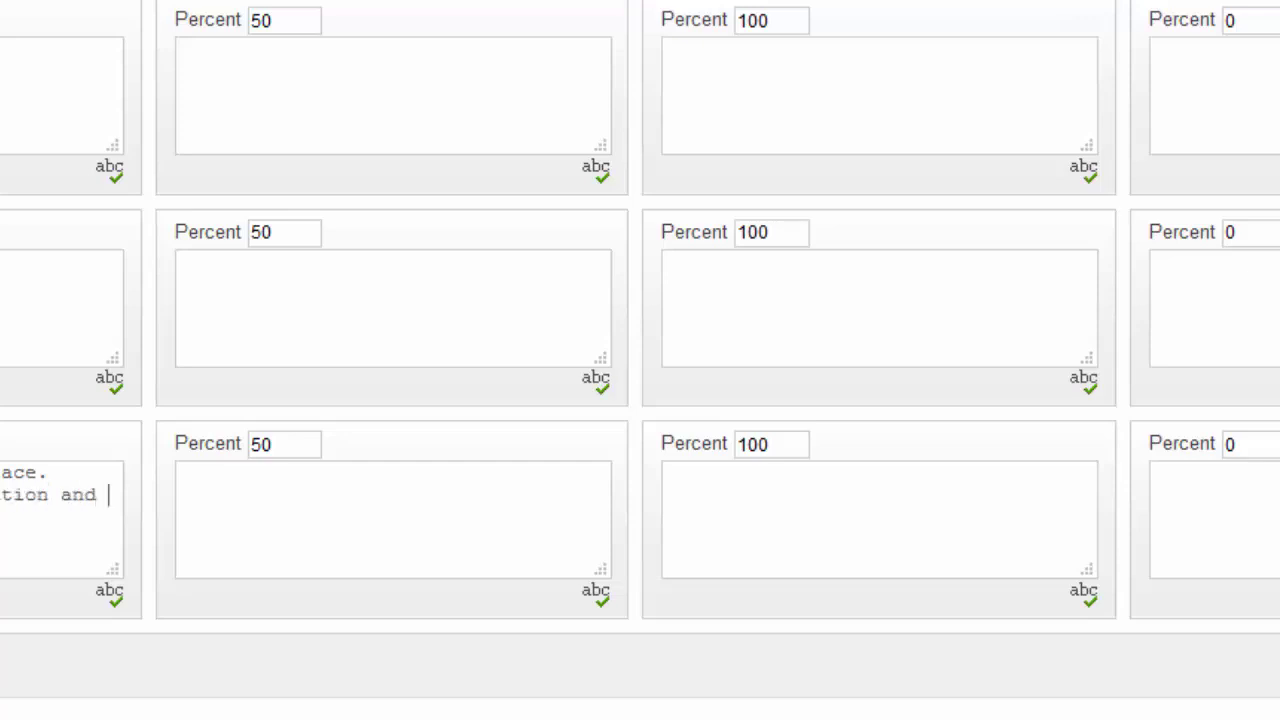
text(s)
key(BackSpace)
Set the Grammar percentages to 75 for Proficient and 100 for Excellent.
click(480, 534)
double_click(743, 444)
text(75)
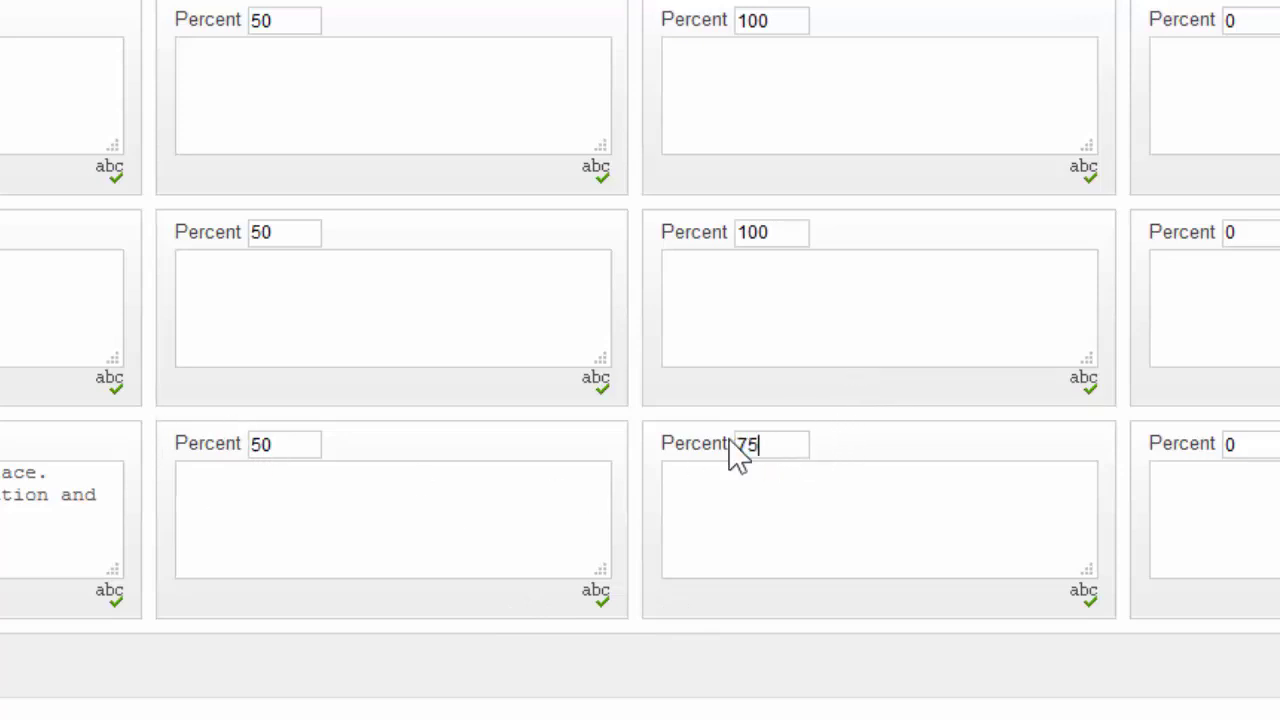
double_click(1271, 452)
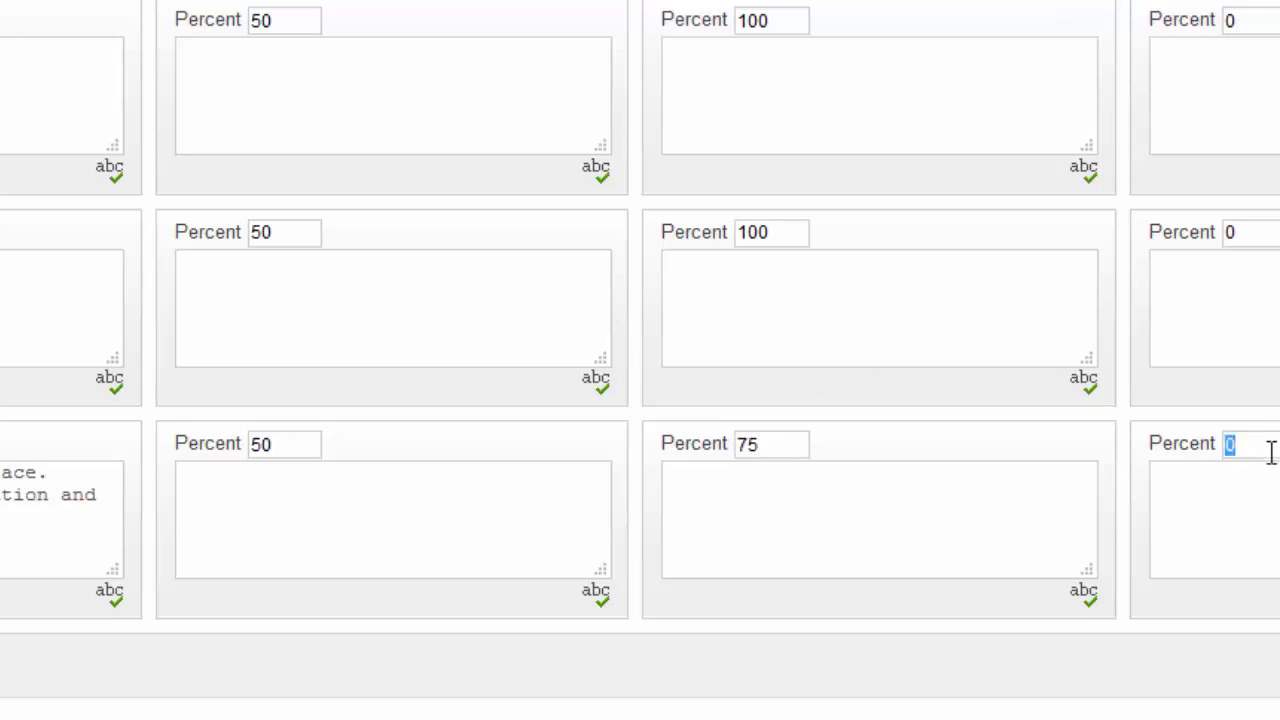
text(100)
key(Tab)
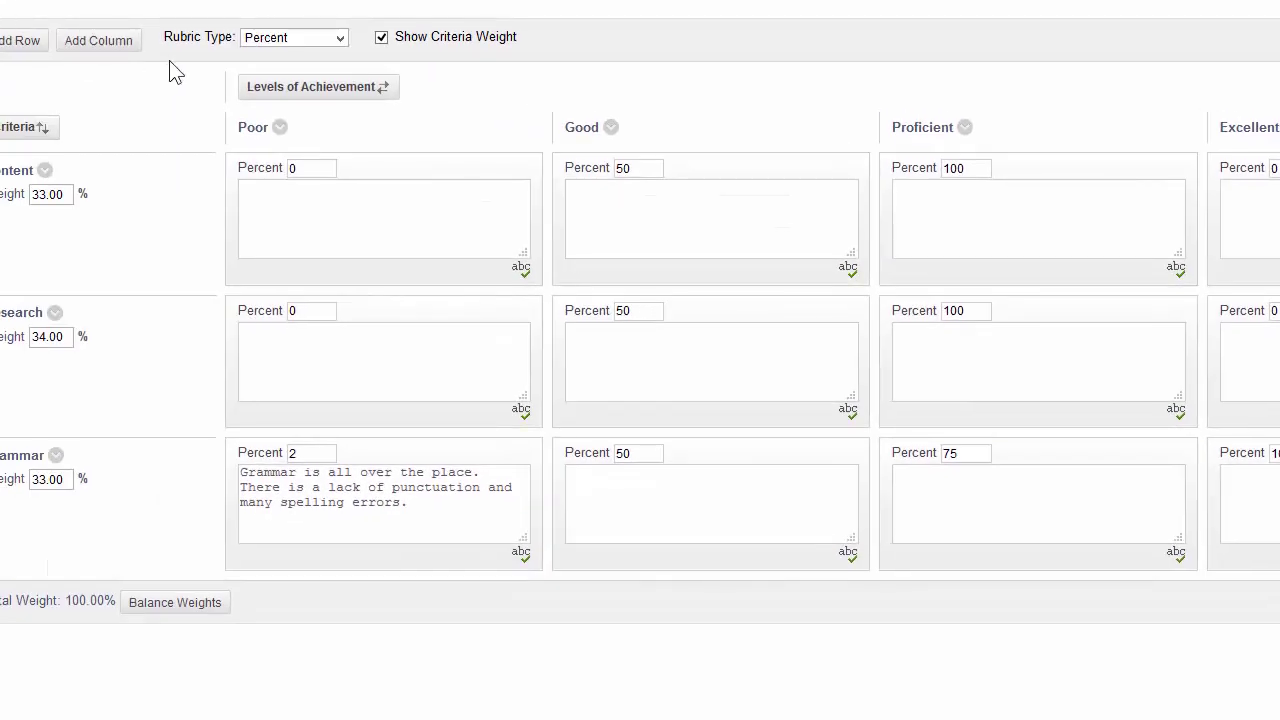
Change the rubric type to Points.
click(276, 42)
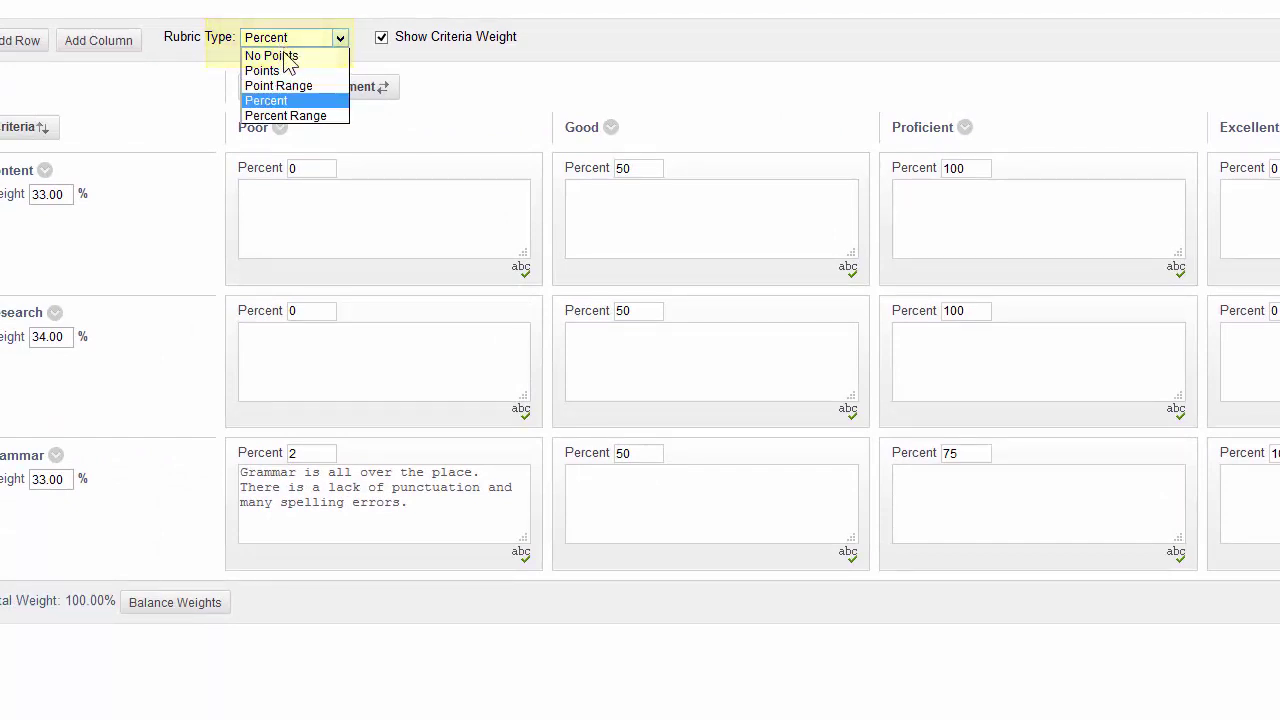
click(285, 70)
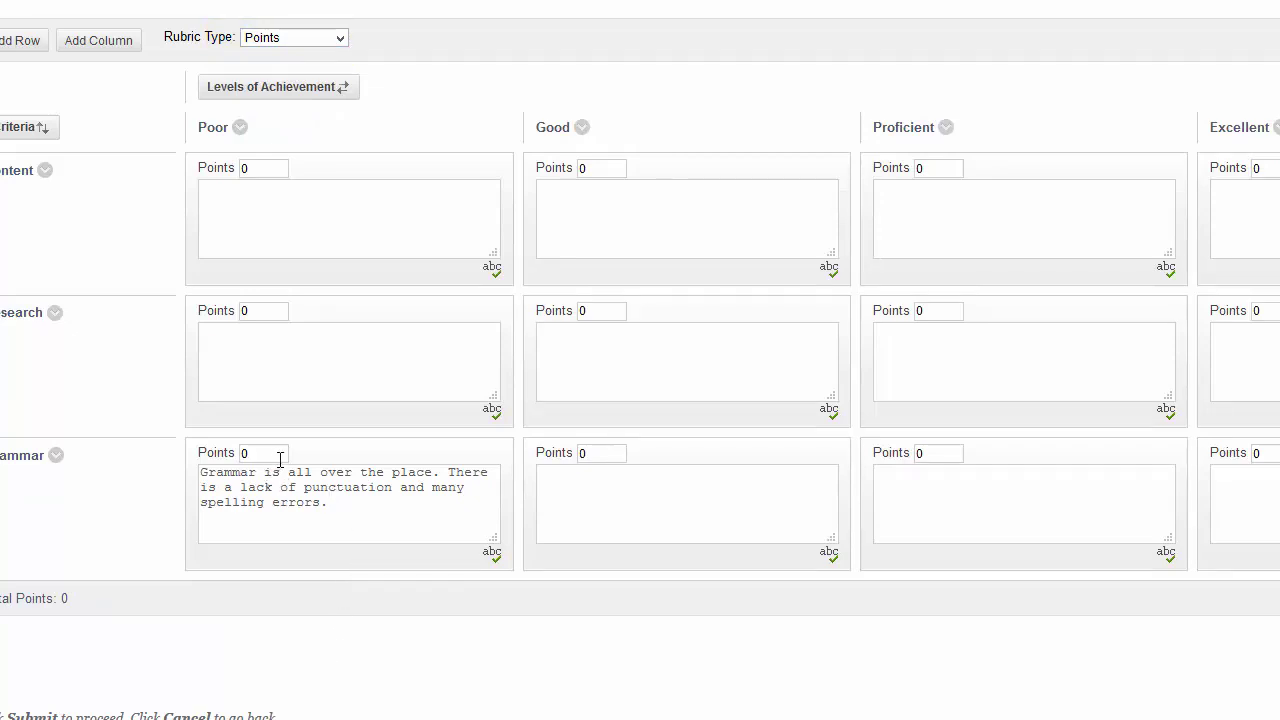
Set the Grammar points to 25 for Good, 75 for Proficient and 100 for Excellent, and submit the rubric.
click(614, 453)
key(BackSpace)
text(25)
click(925, 453)
key(BackSpace)
text(75)
key(Tab)
text(100)
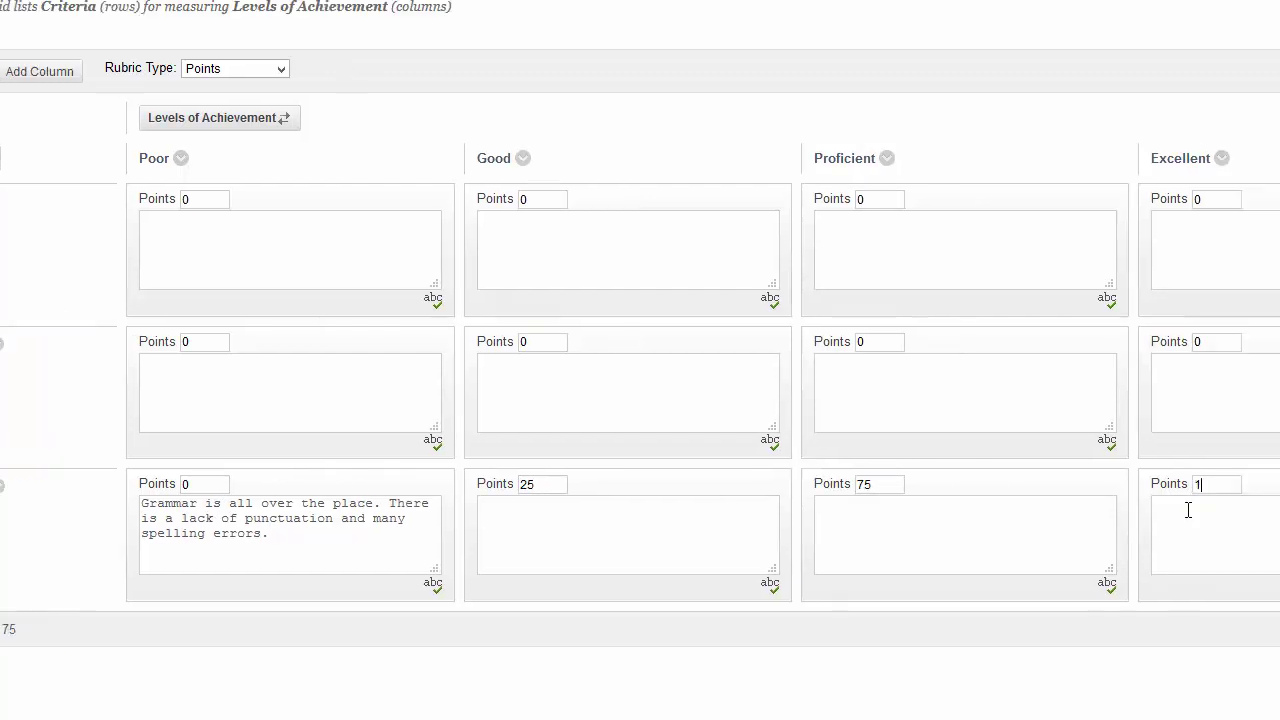
click(957, 517)
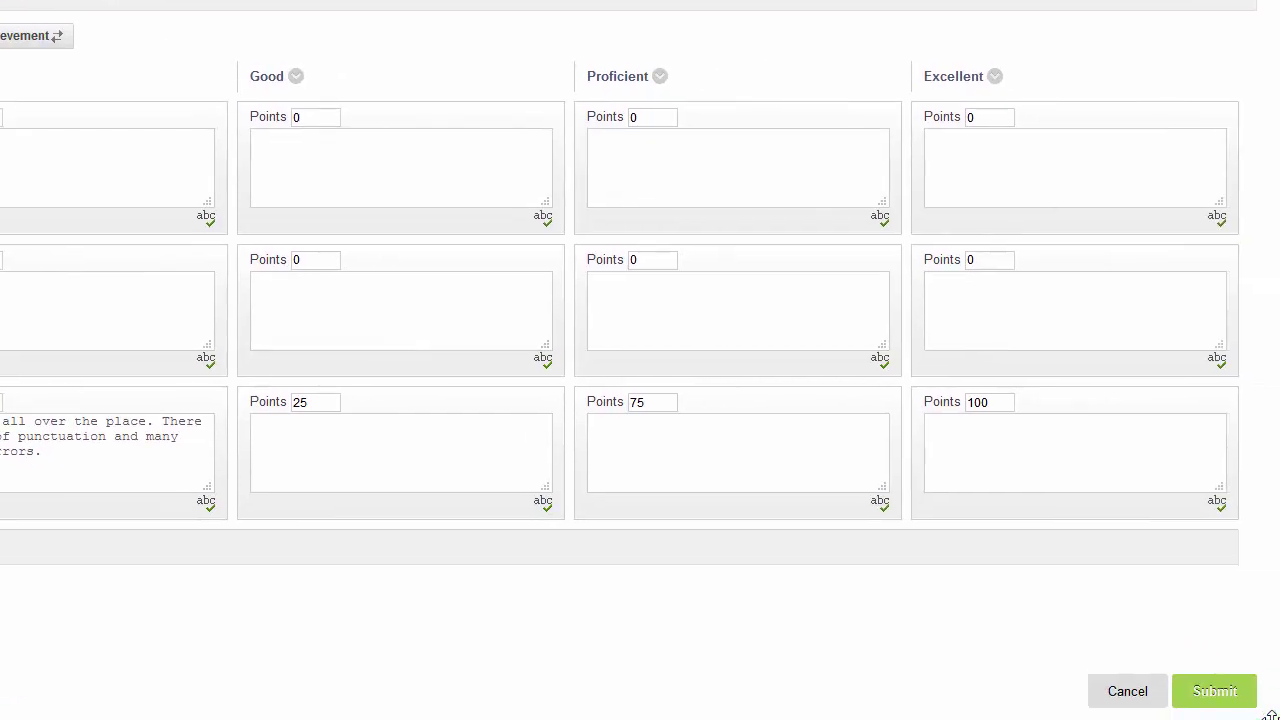
click(1220, 694)
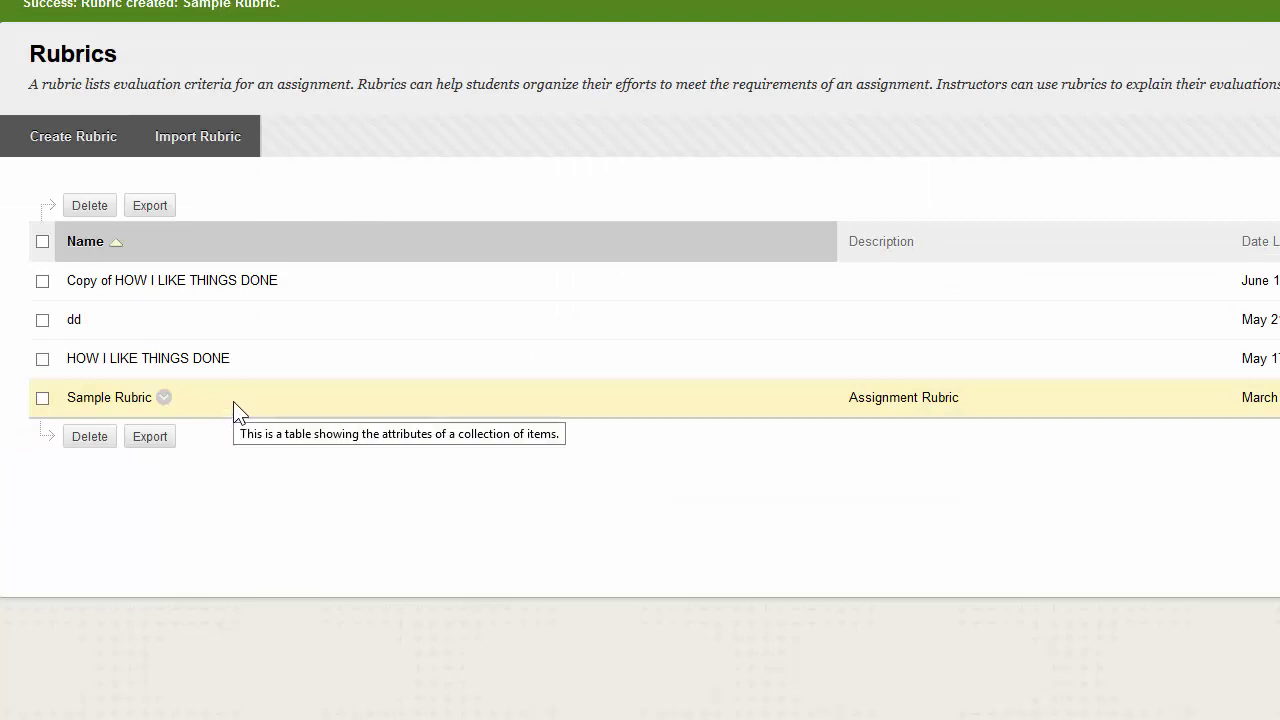
click(163, 400)
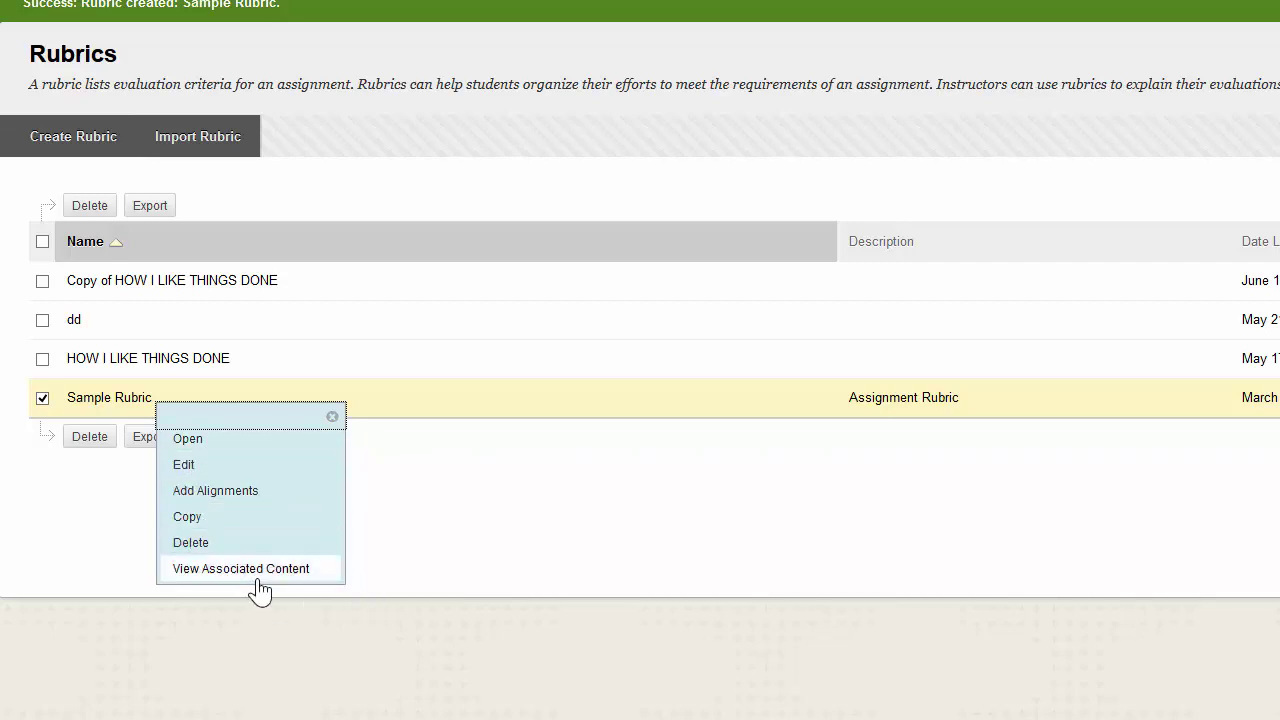
click(362, 470)
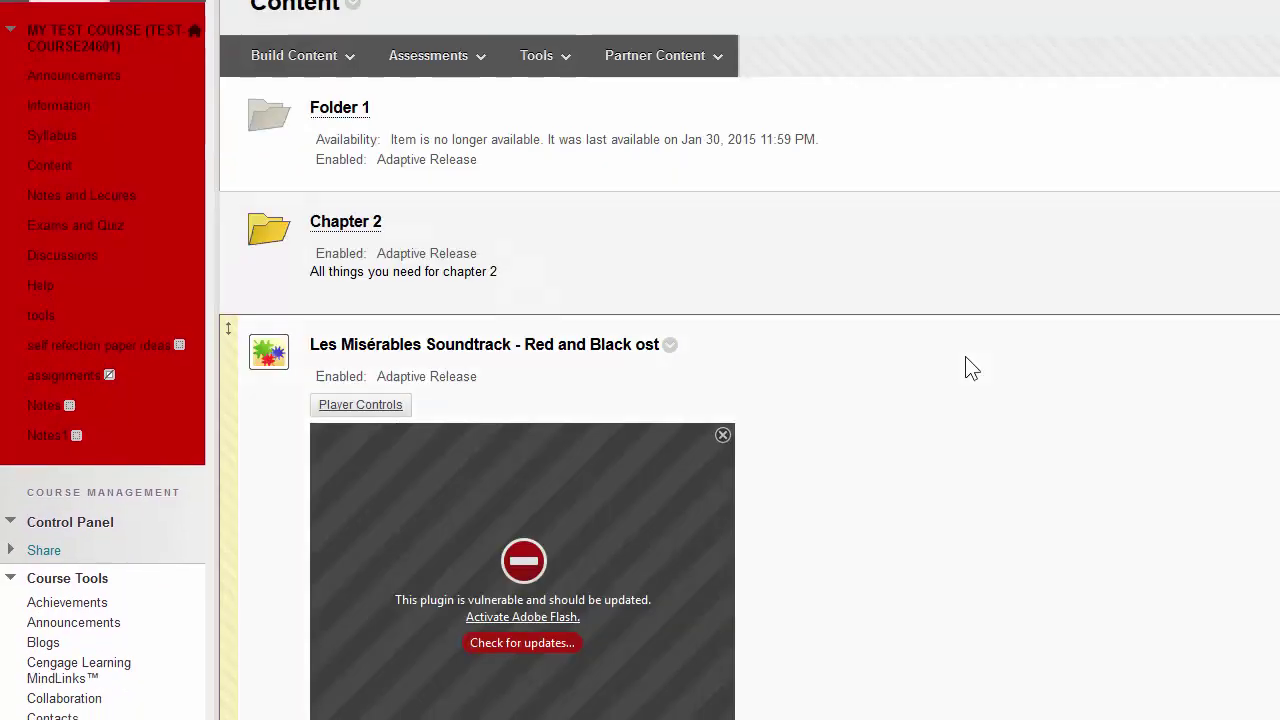
Open New Test Assignment from the course's Content area for editing.
scroll(960, 380, down, 4)
scroll(950, 392, down, 2)
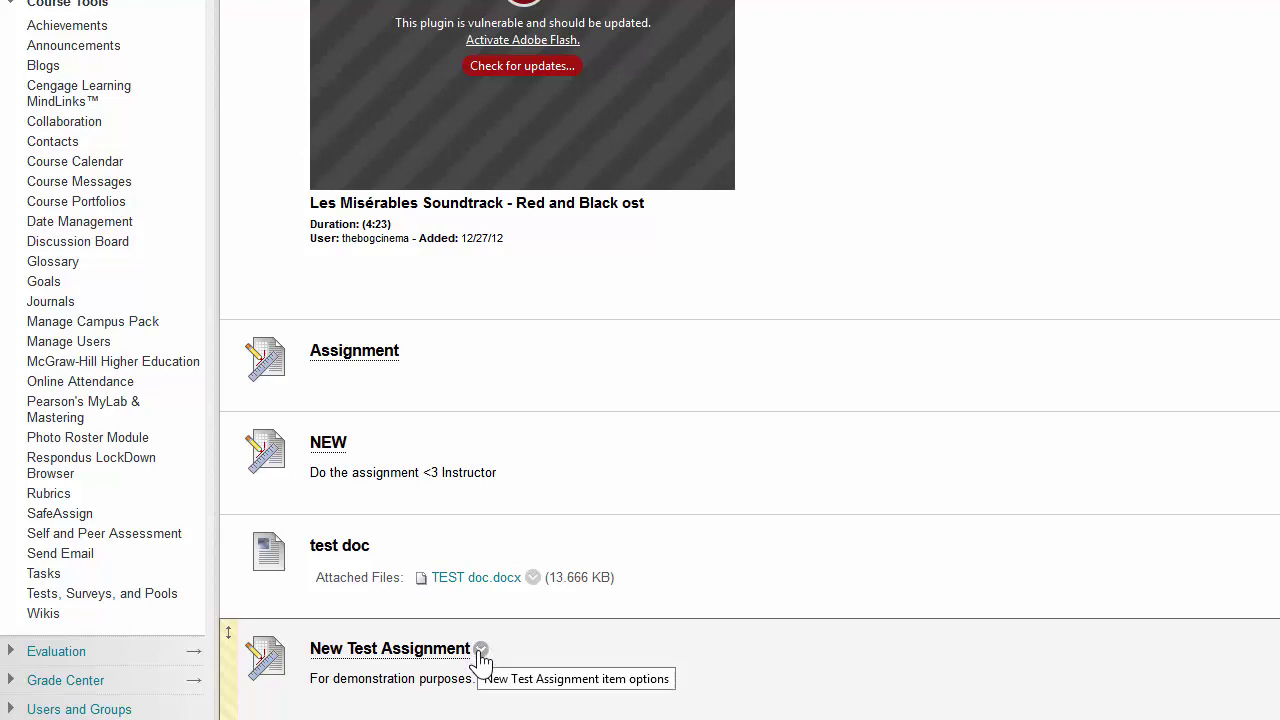
click(481, 652)
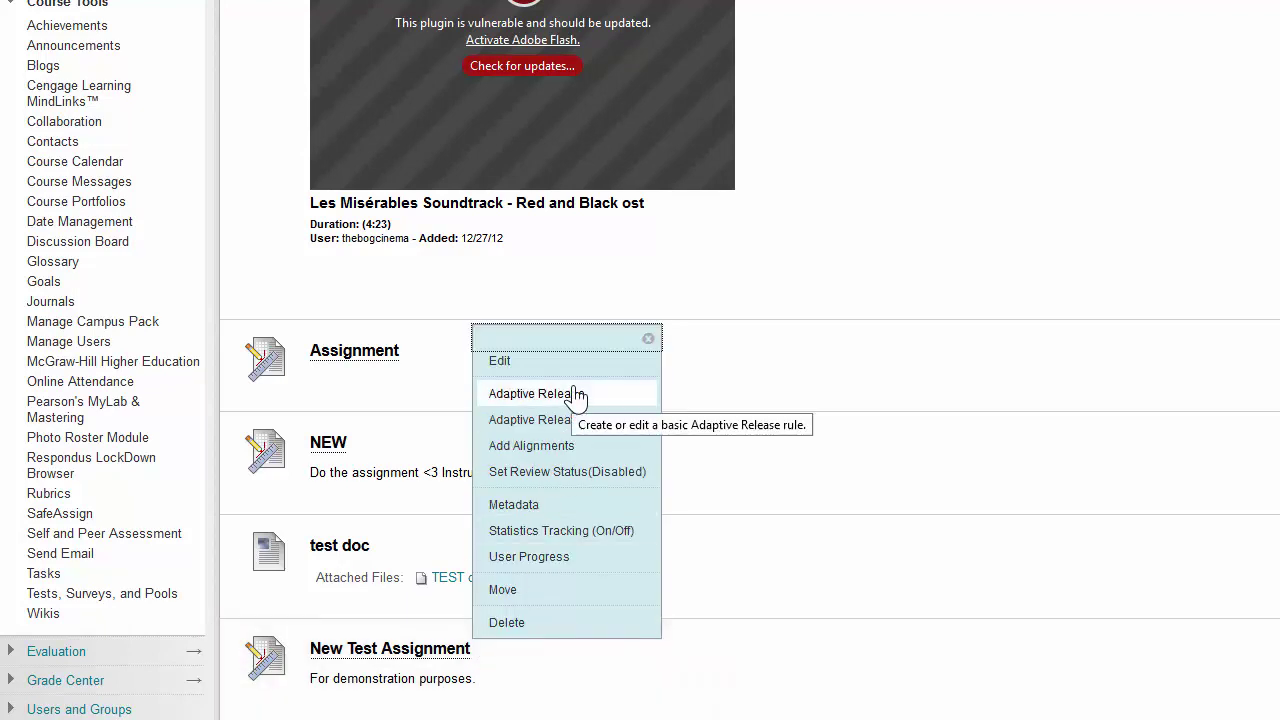
click(576, 366)
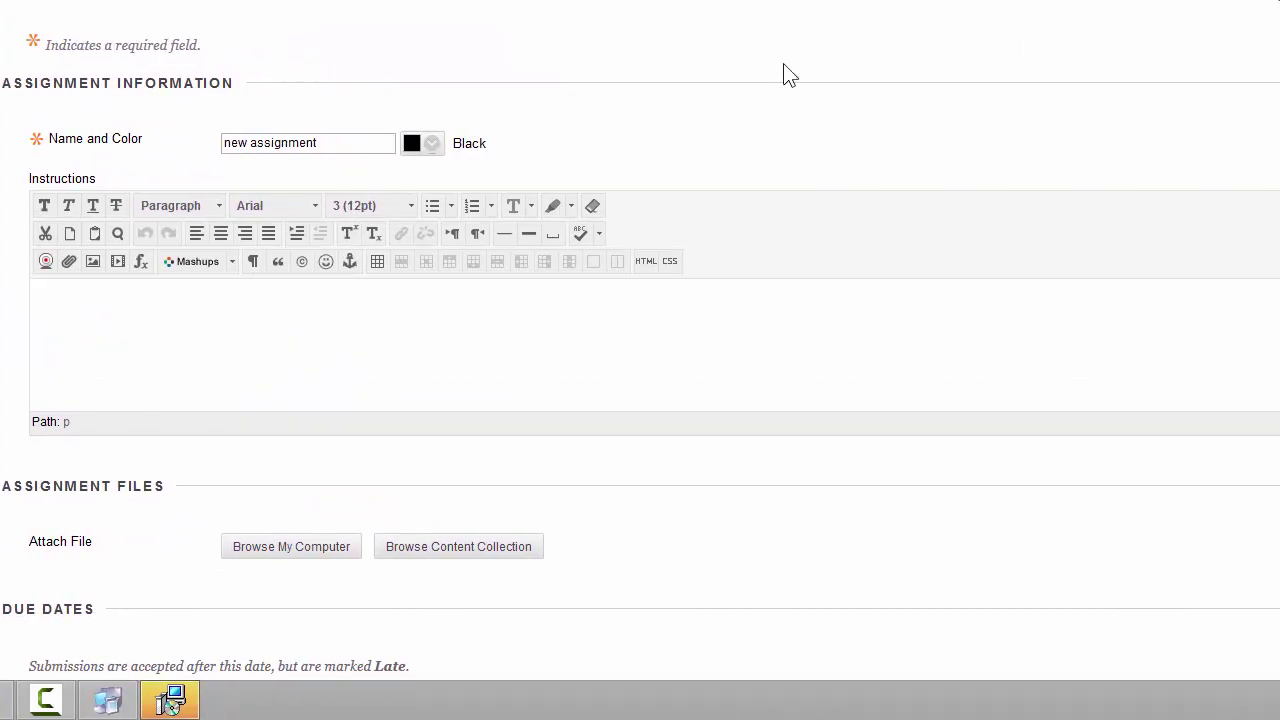
Associate the existing Sample Rubric with the assignment and use the rubric's maximum points as the points possible.
scroll(695, 130, down, 3)
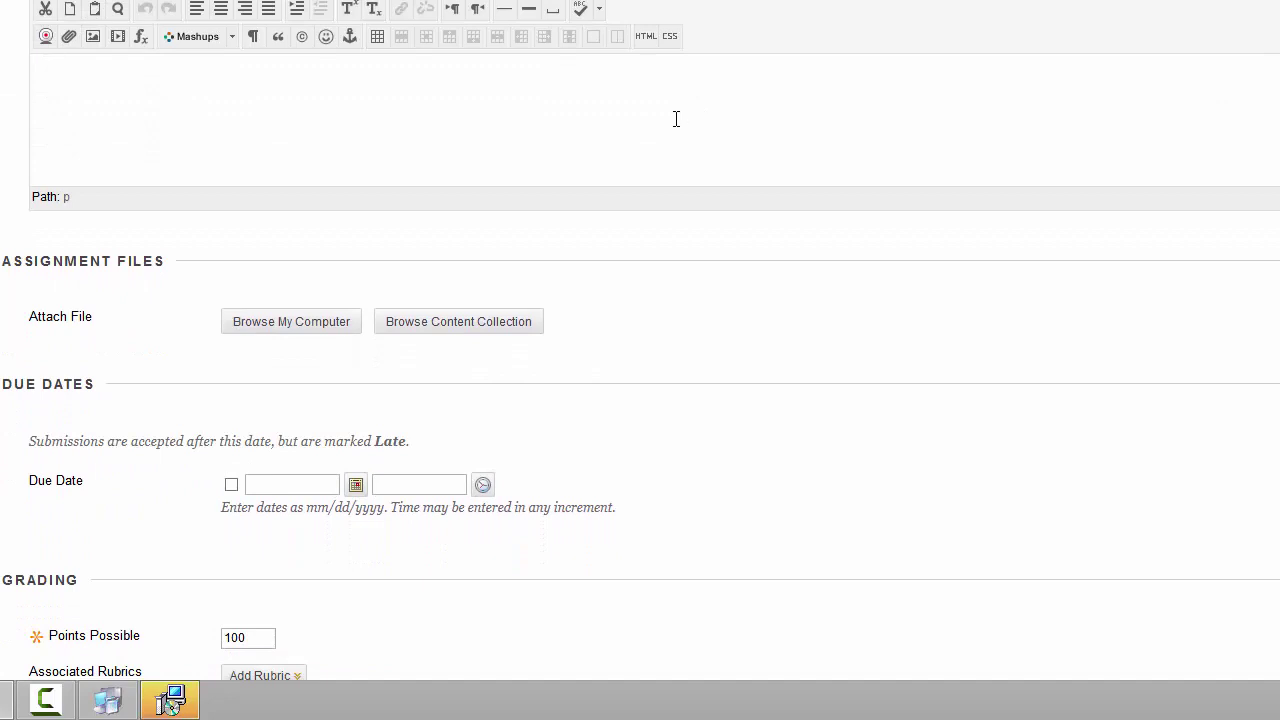
scroll(600, 280, down, 2)
scroll(690, 300, down, 5)
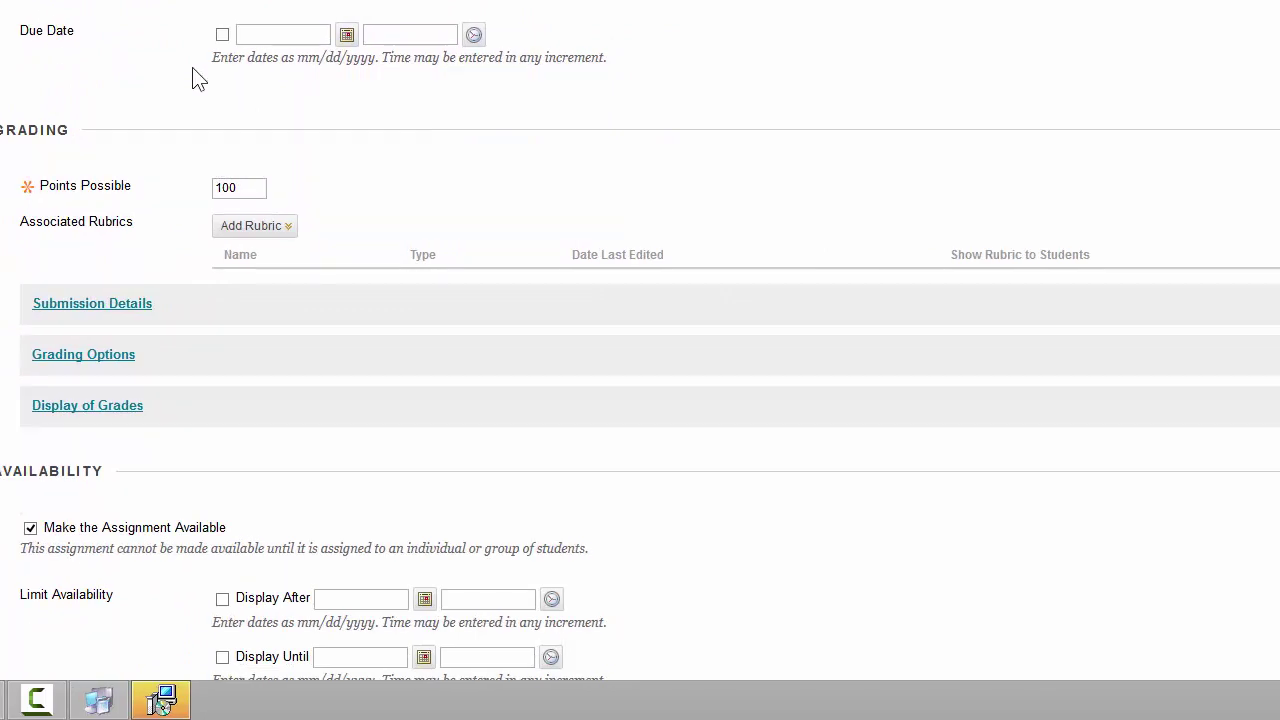
scroll(192, 70, down, 3)
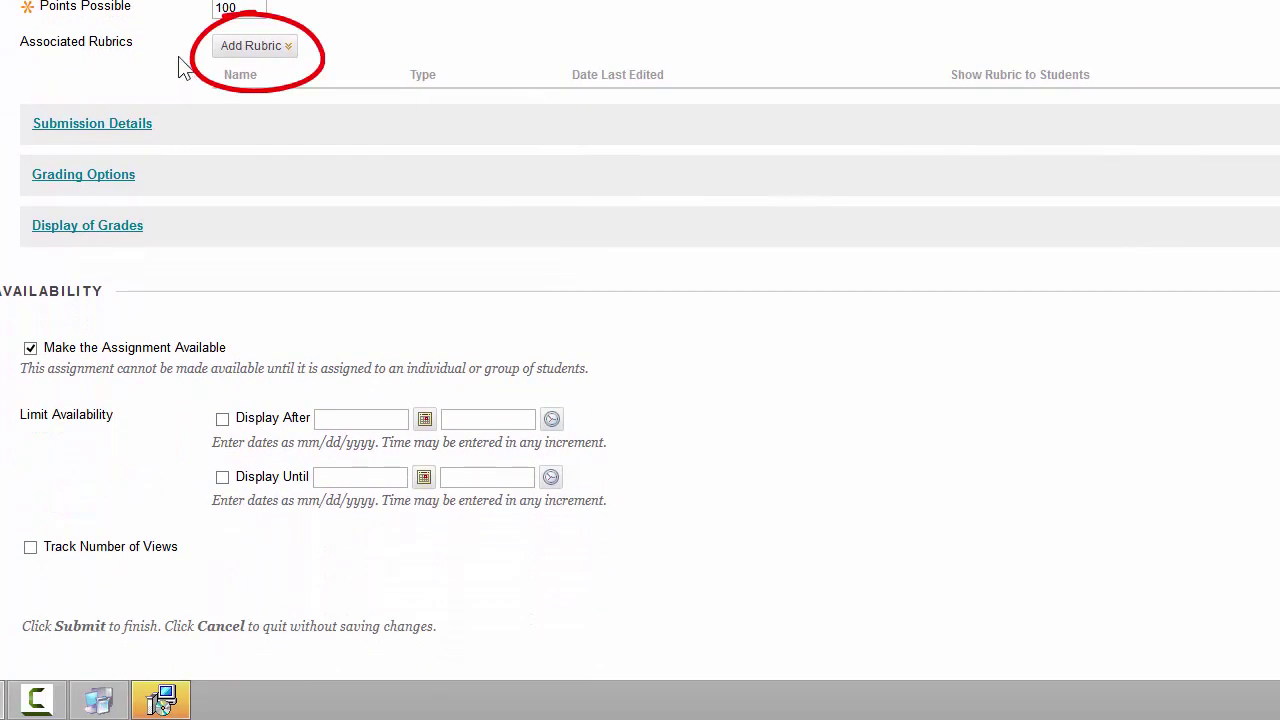
click(218, 60)
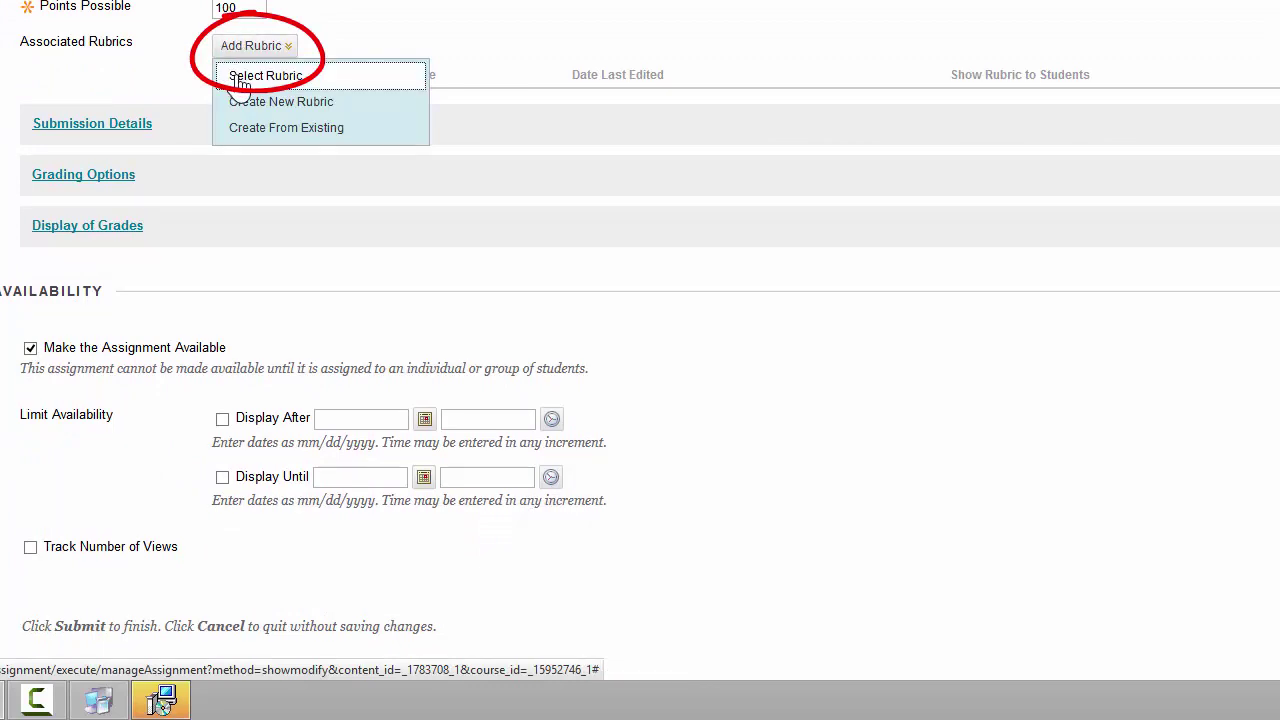
click(240, 80)
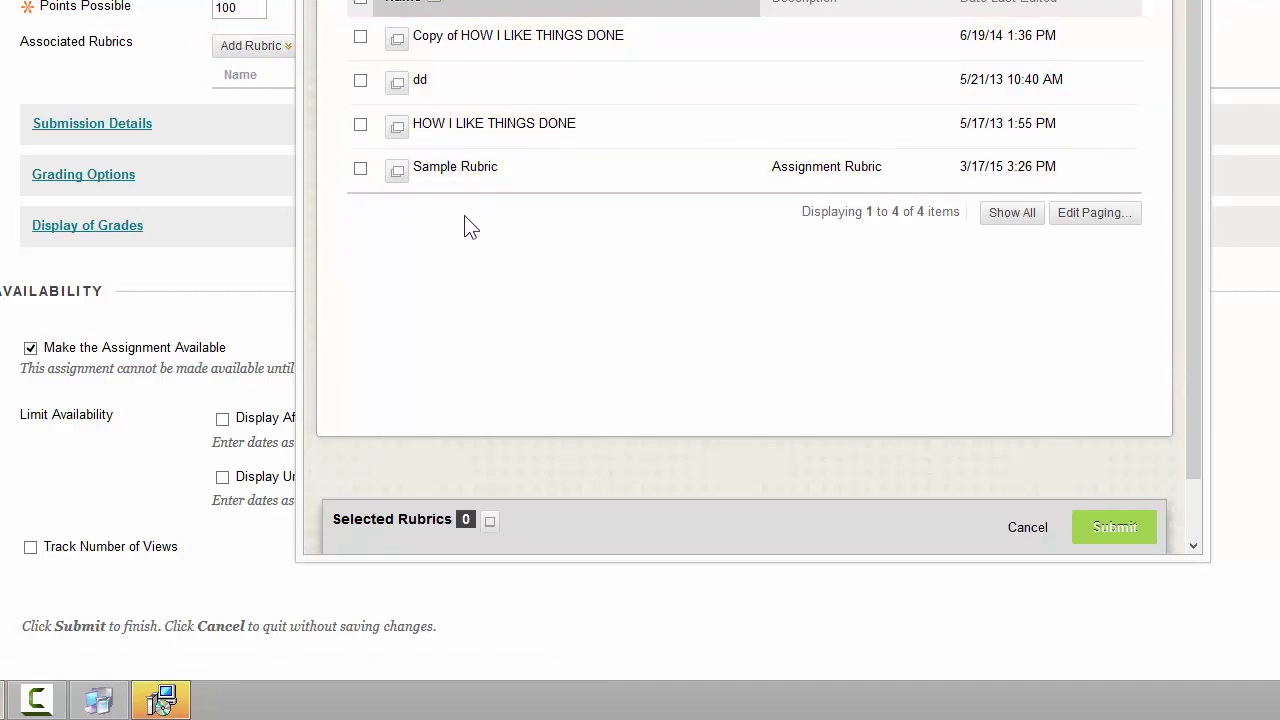
click(361, 169)
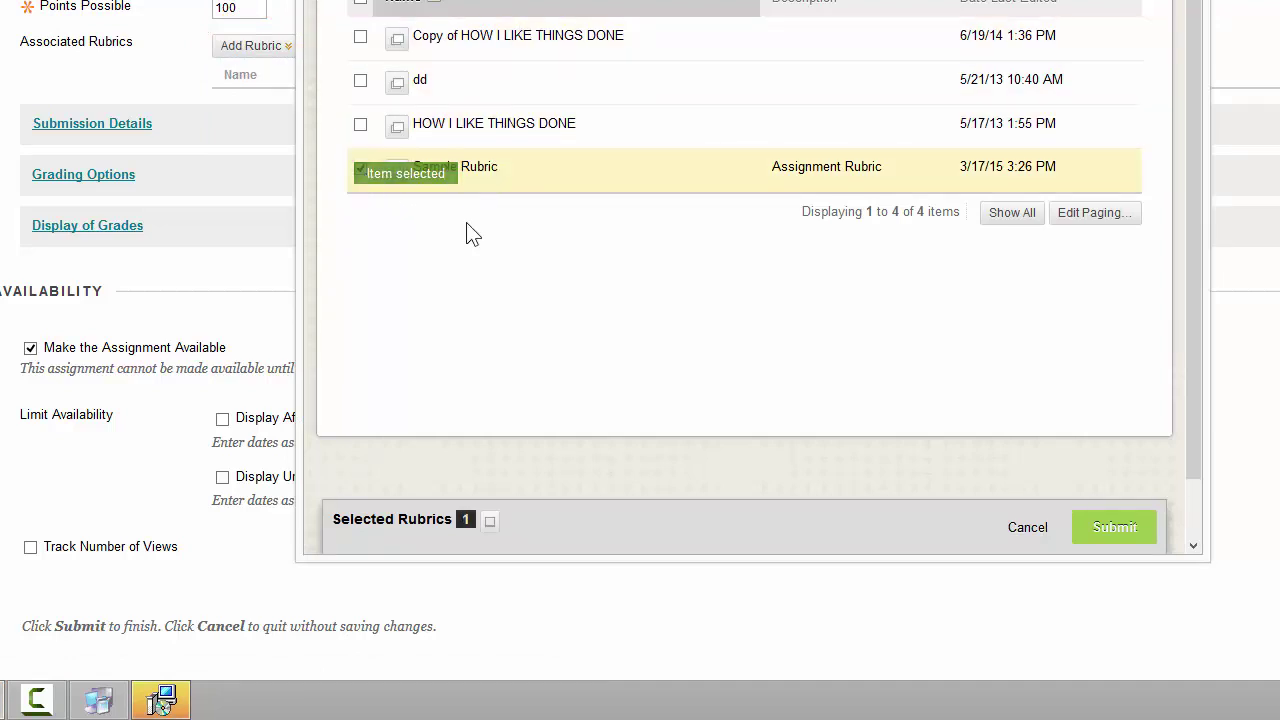
click(1110, 529)
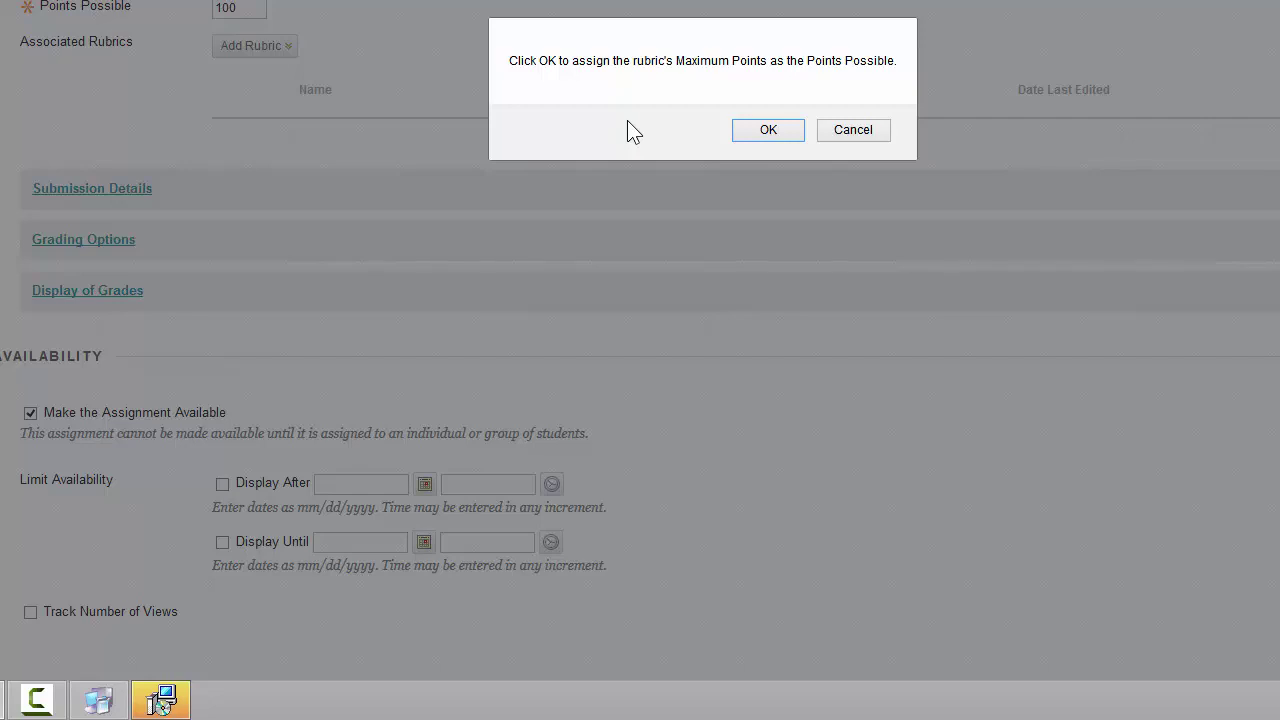
click(777, 134)
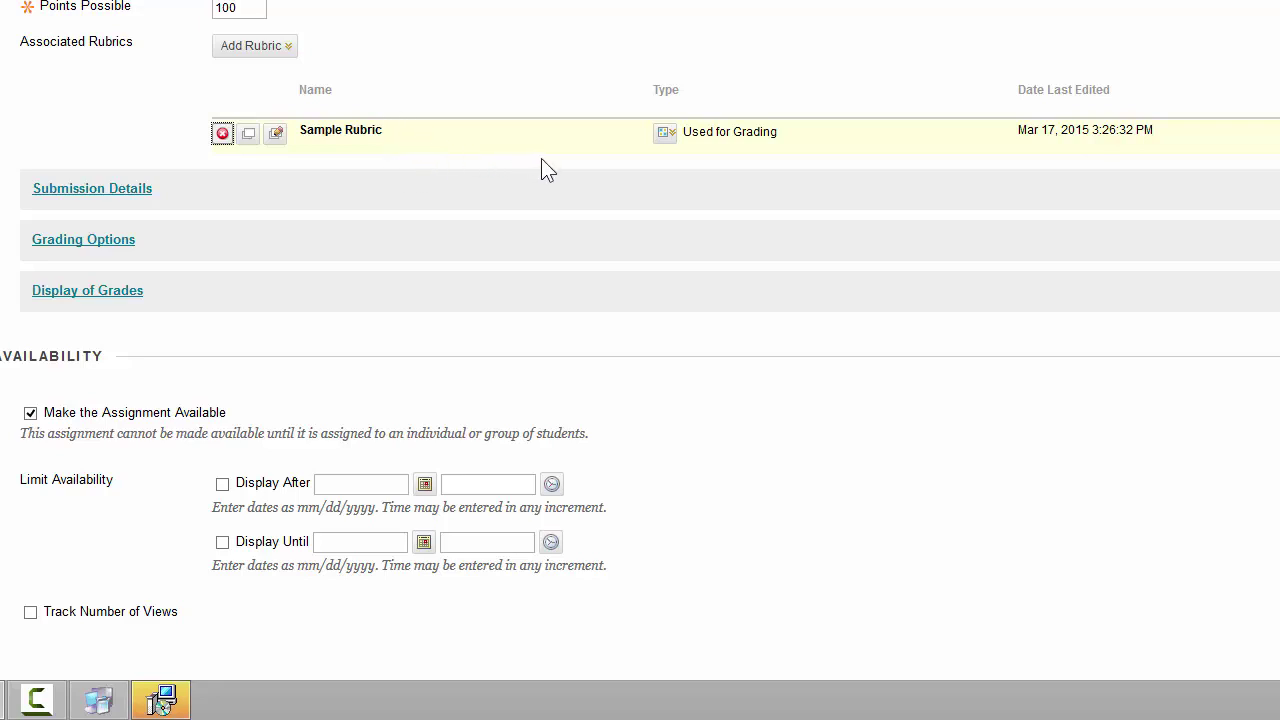
Make Sample Rubric visible to students as Yes (With Rubric Scores) and submit the assignment changes.
click(663, 133)
click(688, 131)
click(1208, 134)
click(1205, 138)
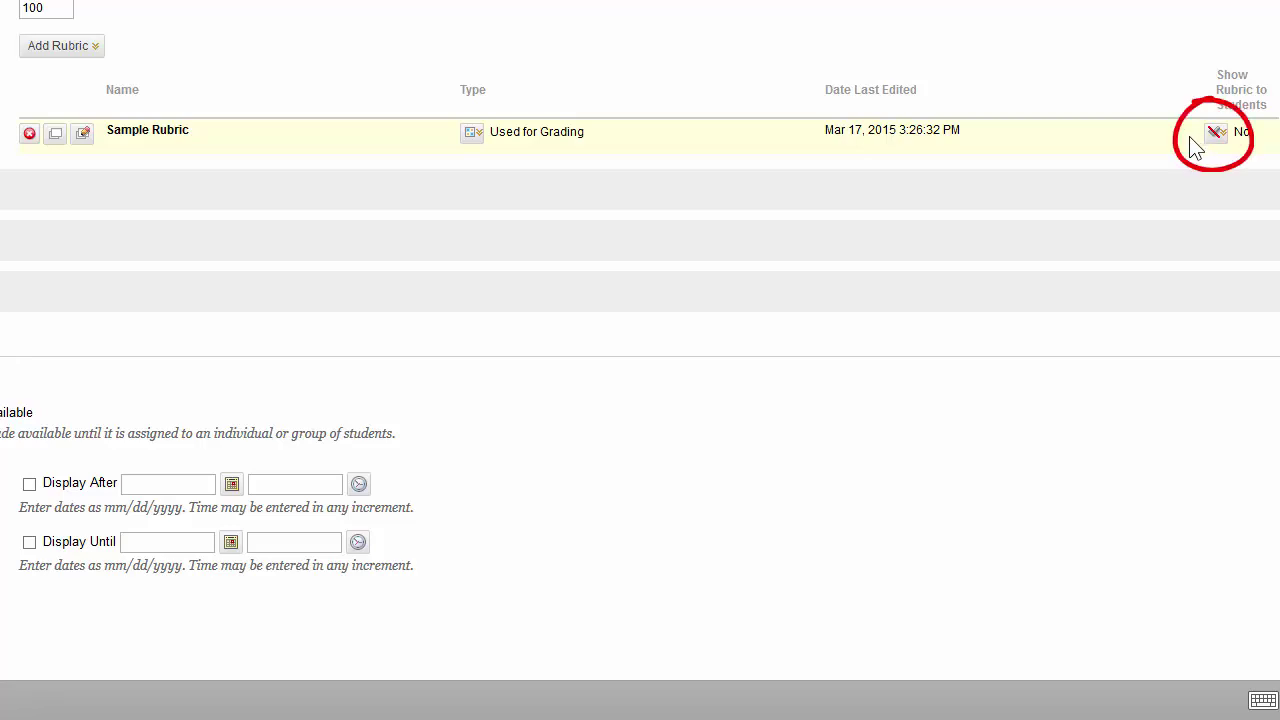
click(1214, 134)
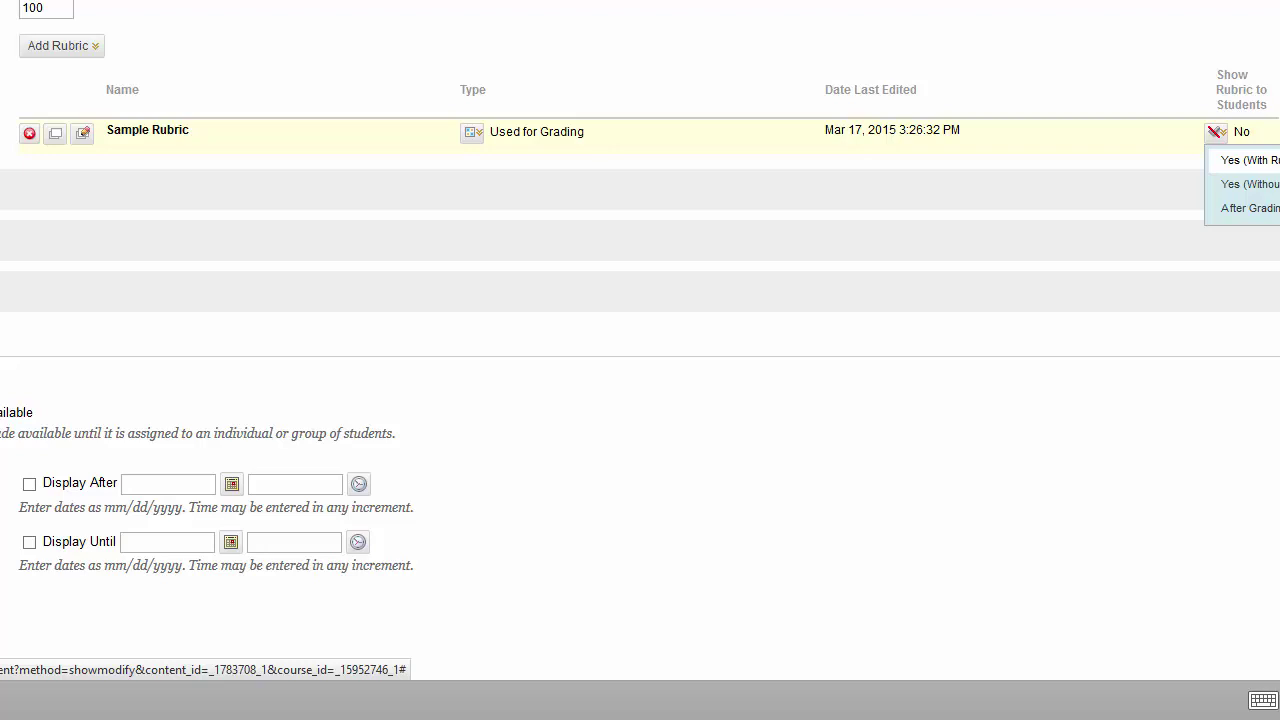
click(1250, 160)
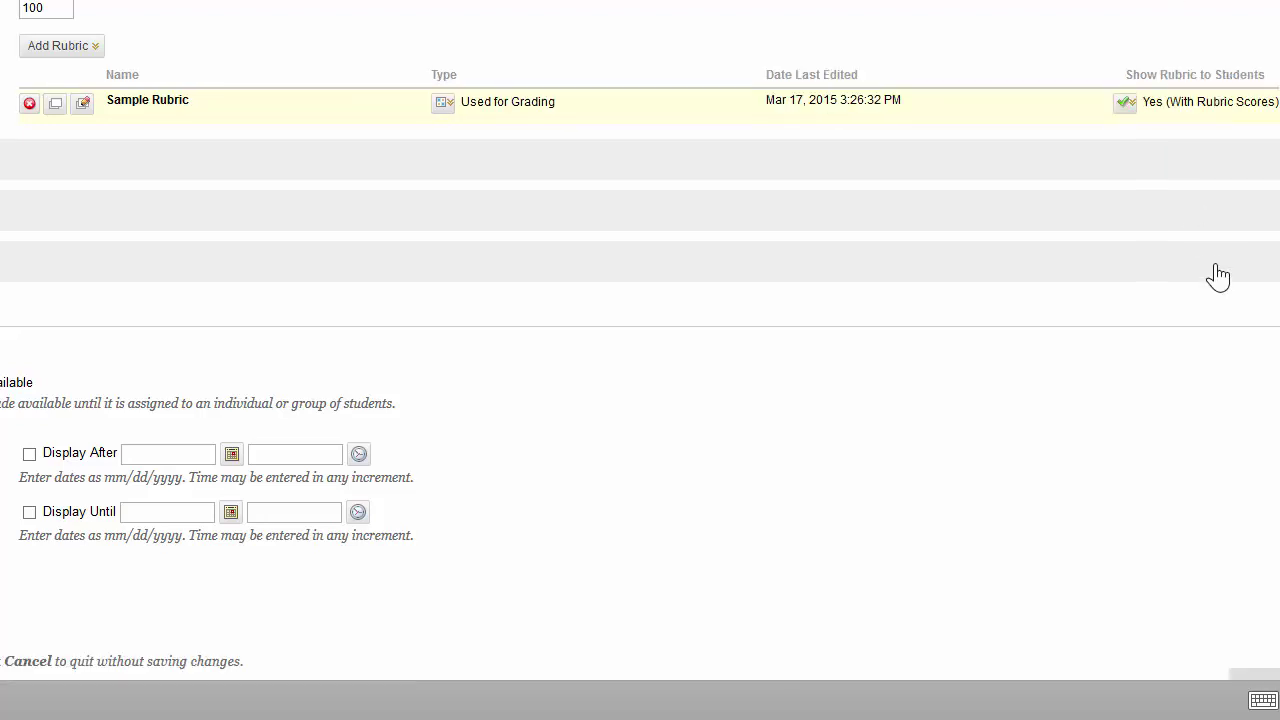
scroll(1006, 240, down, 1)
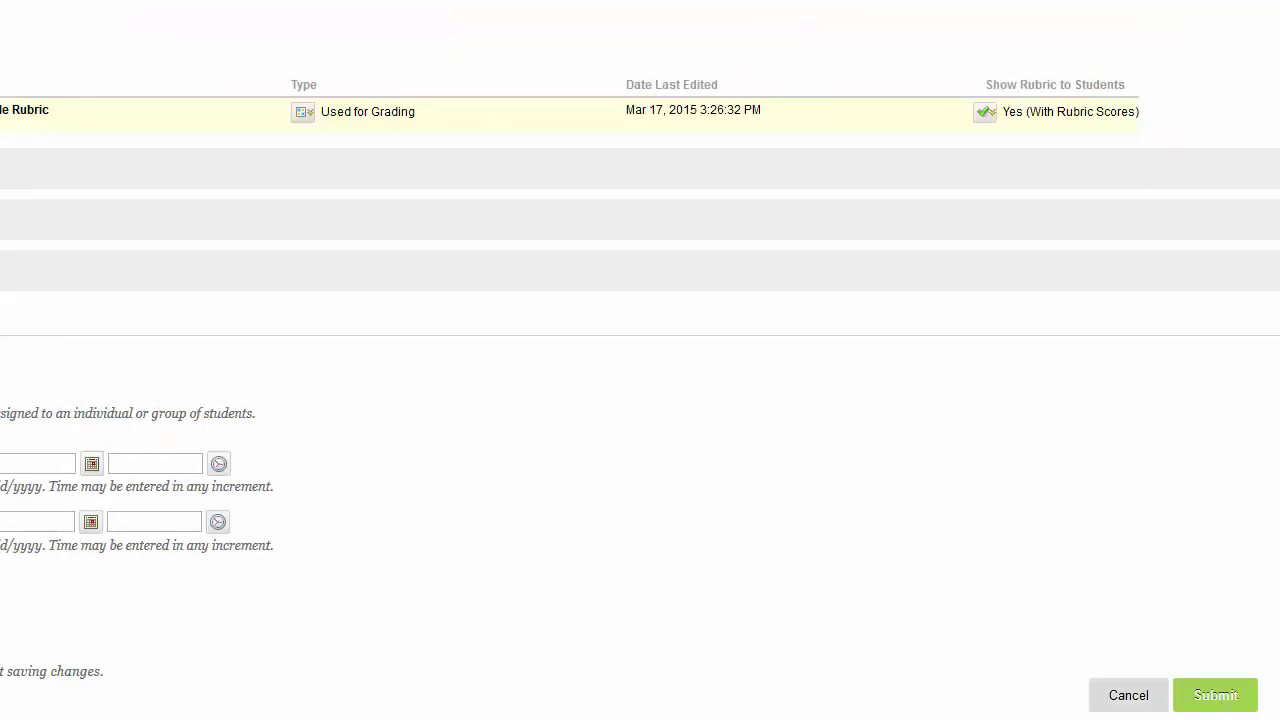
click(1215, 695)
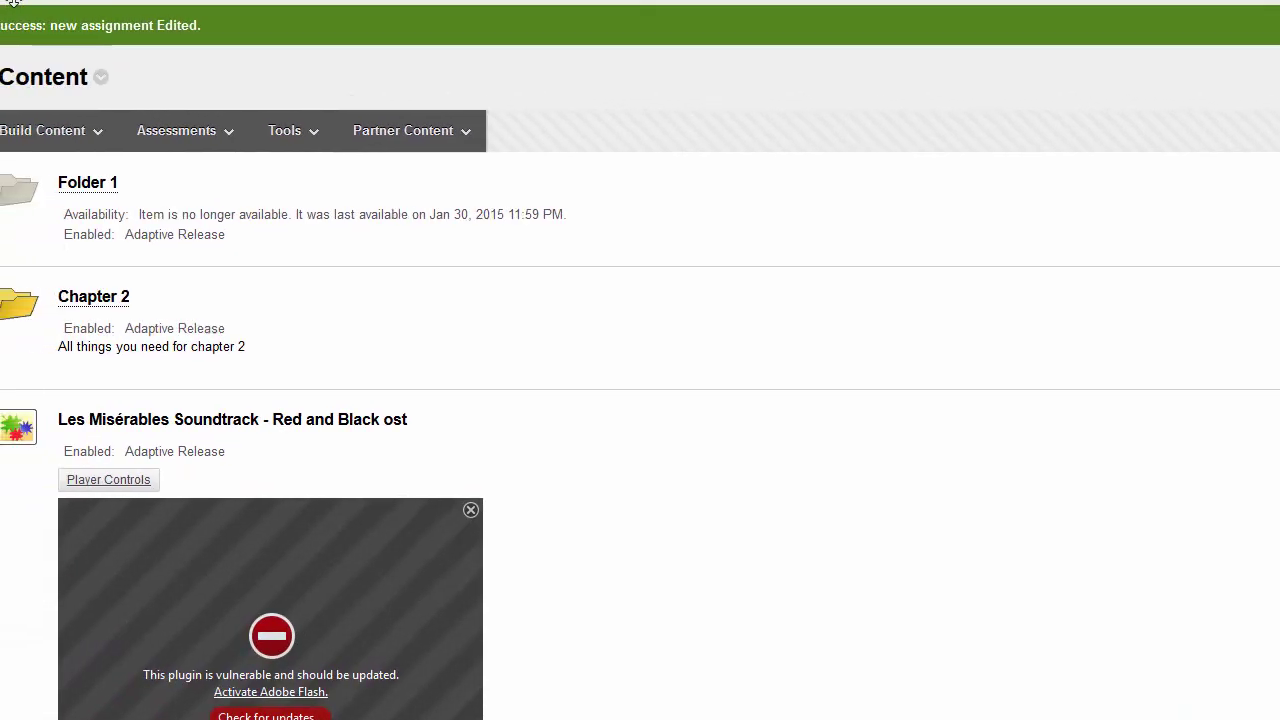